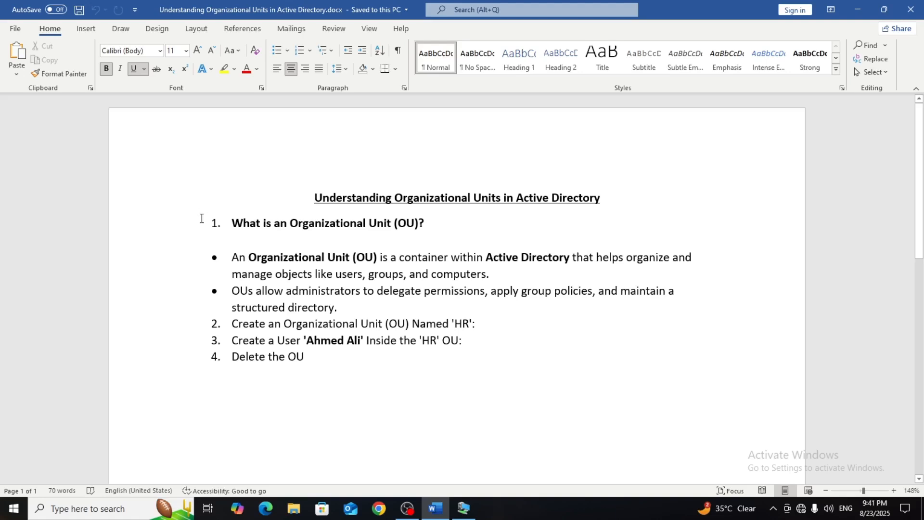
# Review the document's outline on organizational units: the definition, creating the HR OU, creating a user inside it, and deleting the OU.
pyautogui.click(233, 223)
pyautogui.moveTo(236, 223); pyautogui.dragTo(420, 223)
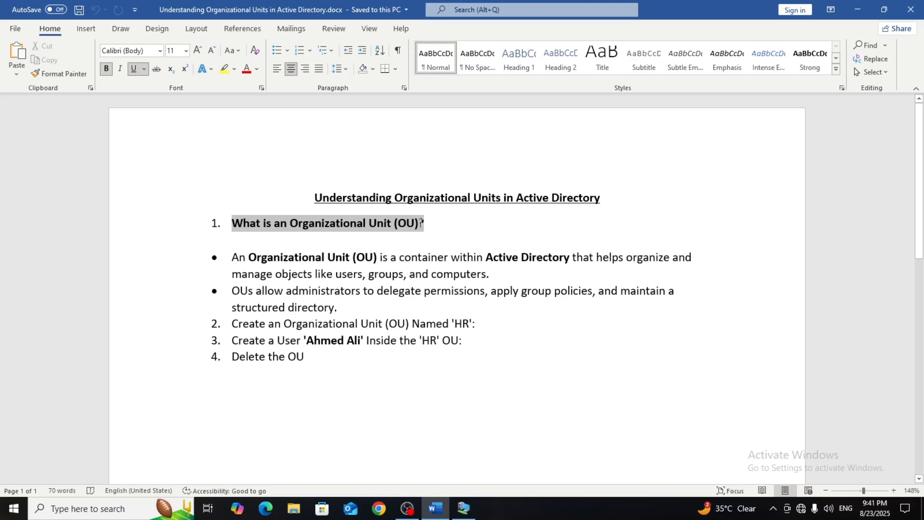
pyautogui.moveTo(420, 223); pyautogui.dragTo(423, 223)
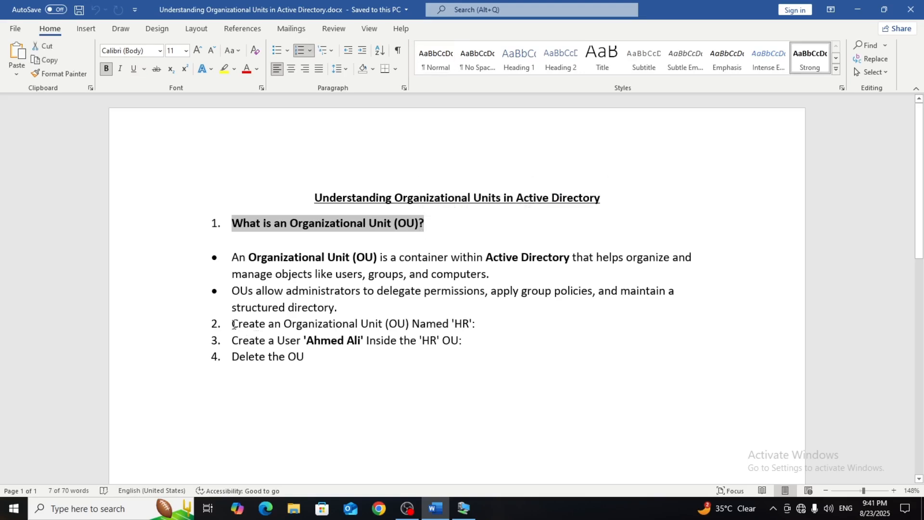
pyautogui.moveTo(233, 324); pyautogui.dragTo(401, 332)
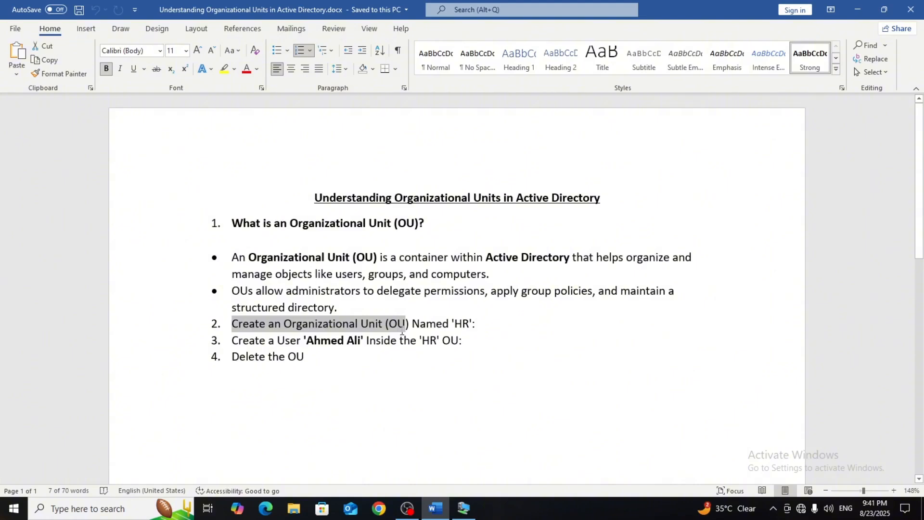
pyautogui.moveTo(231, 339); pyautogui.dragTo(362, 340)
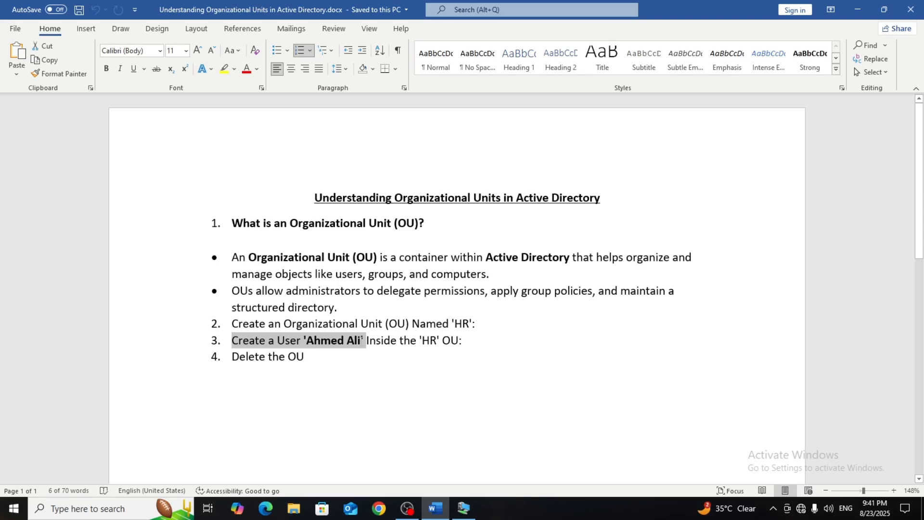
pyautogui.click(310, 355)
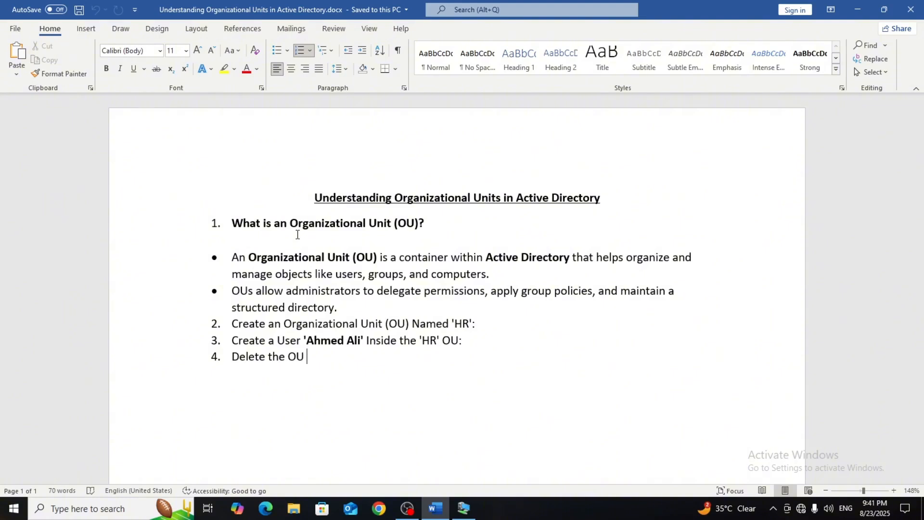
pyautogui.click(230, 324)
pyautogui.moveTo(281, 321); pyautogui.dragTo(456, 323)
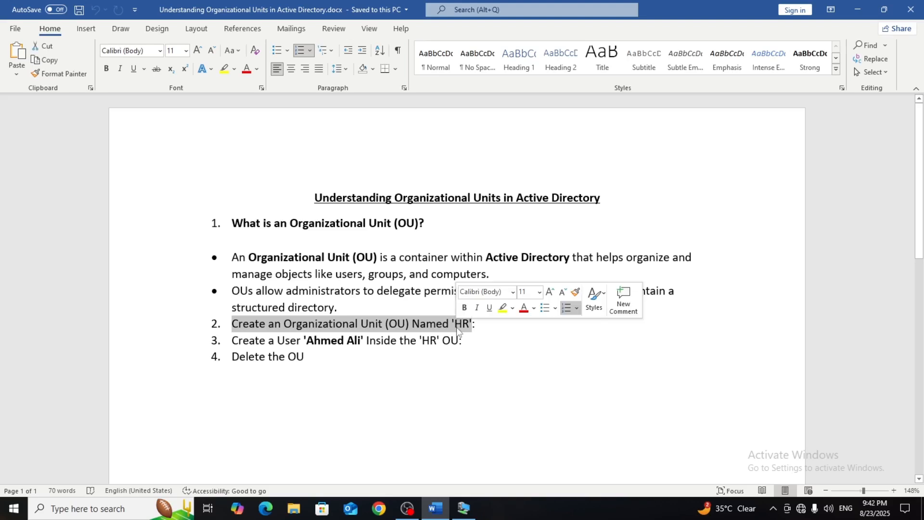
# Switch to the DC01 virtual machine, start Server Manager and launch Active Directory Users and Computers.
pyautogui.moveTo(464, 508)
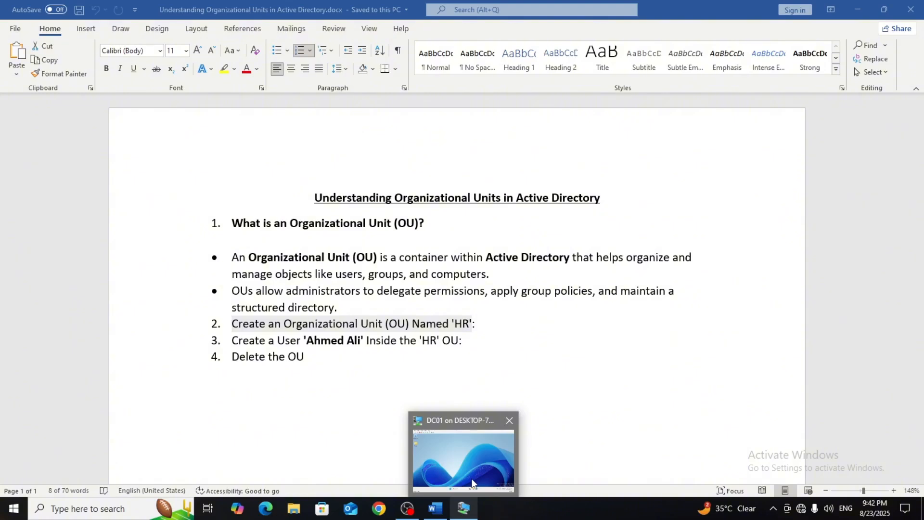
pyautogui.click(472, 483)
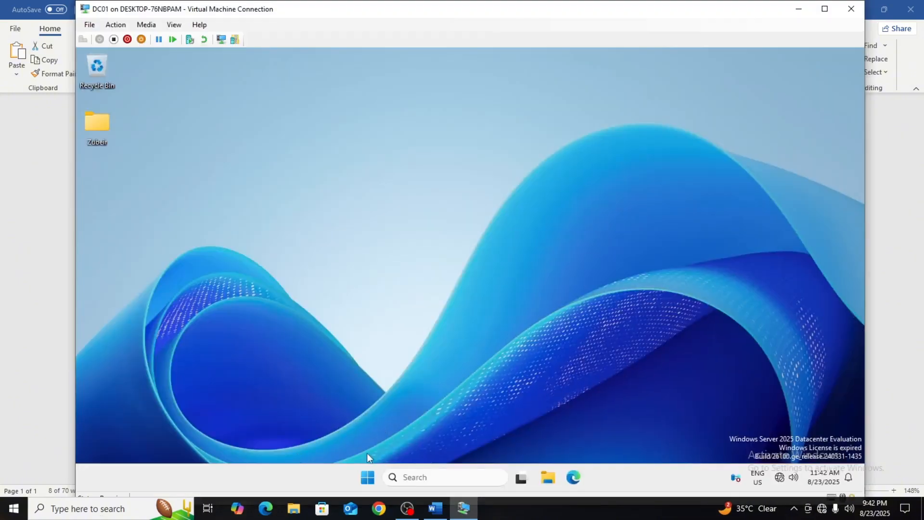
pyautogui.click(362, 484)
pyautogui.click(396, 167)
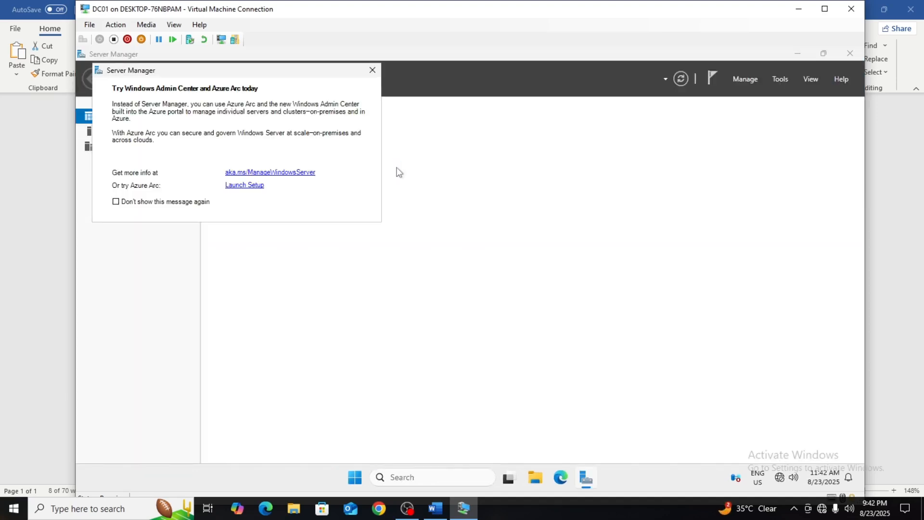
pyautogui.click(371, 71)
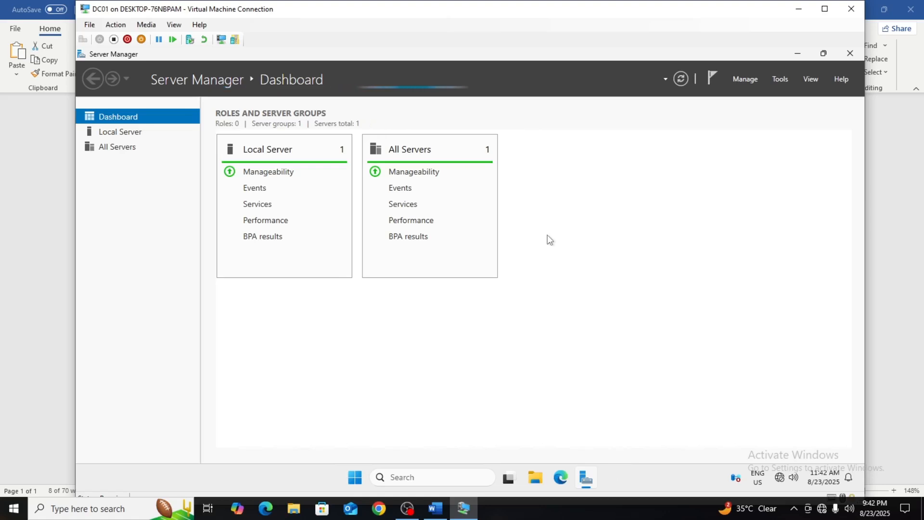
pyautogui.click(781, 80)
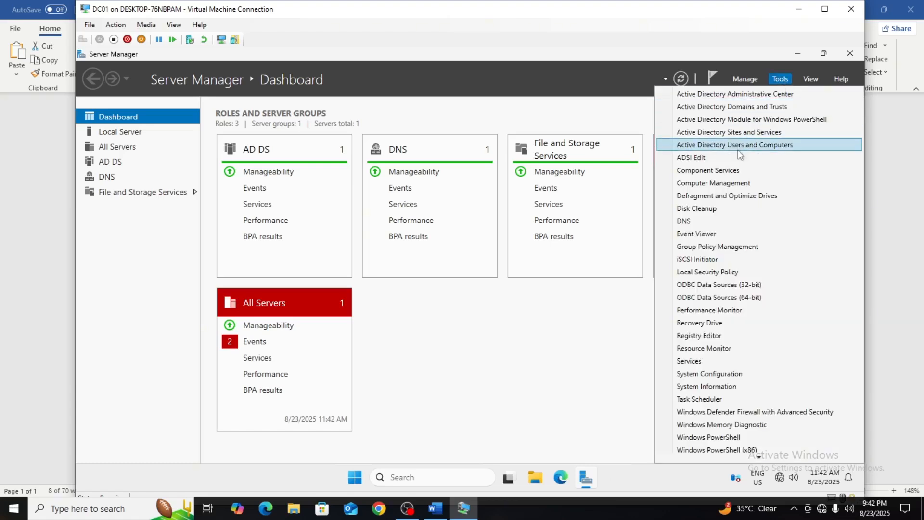
pyautogui.click(738, 151)
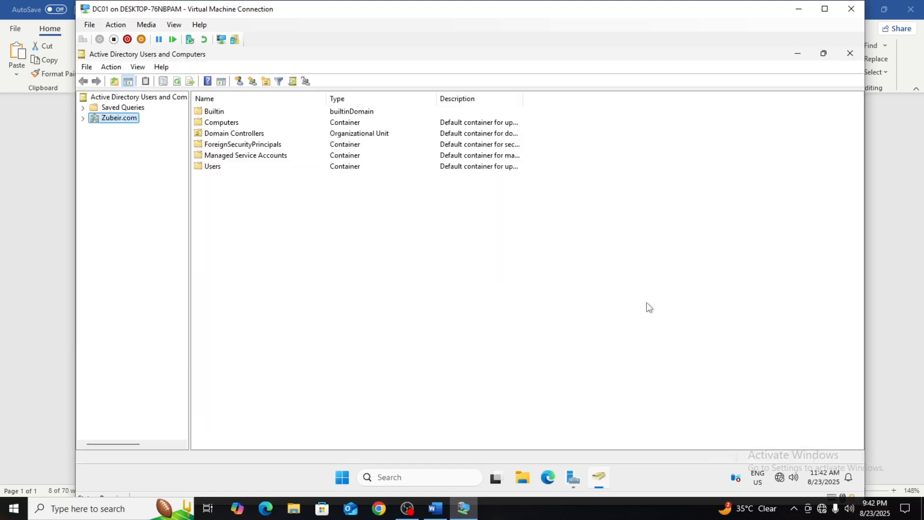
# Create an organizational unit named HR directly under the domain, protected from accidental deletion.
pyautogui.click(83, 119)
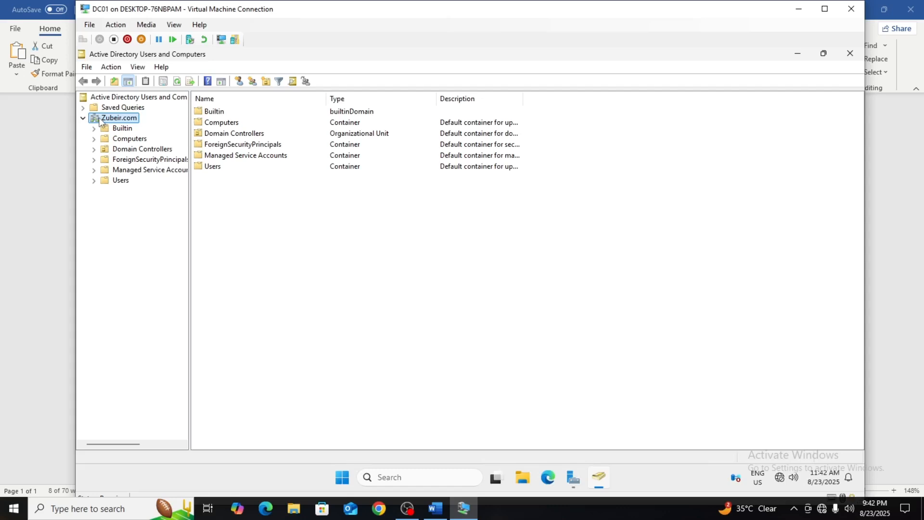
pyautogui.rightClick(99, 120)
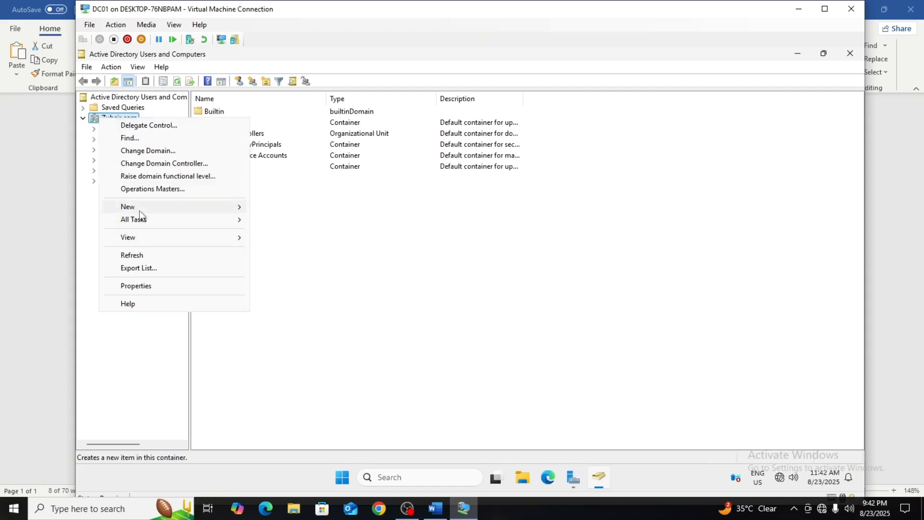
pyautogui.moveTo(140, 216)
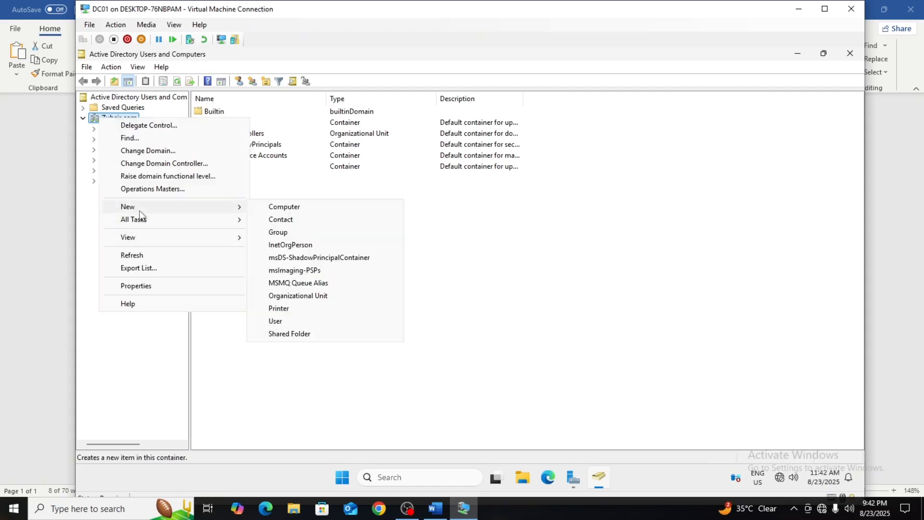
pyautogui.click(292, 299)
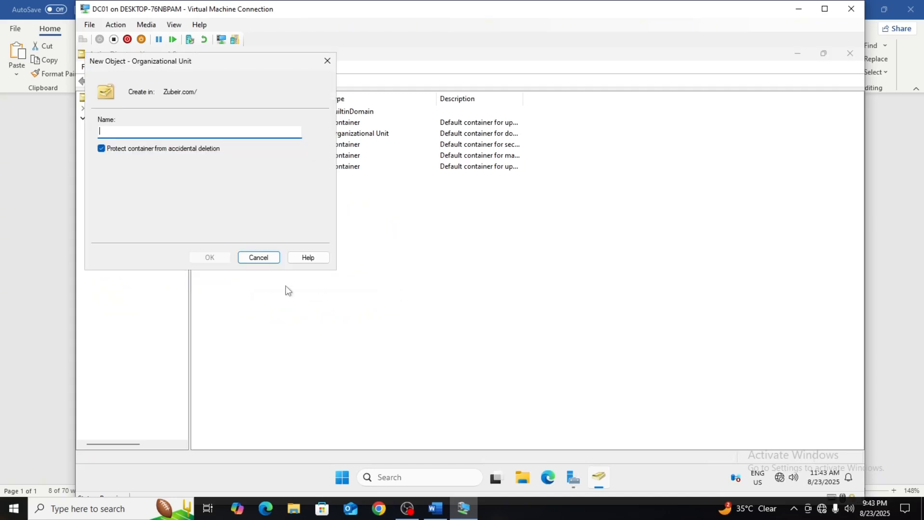
pyautogui.write('H')
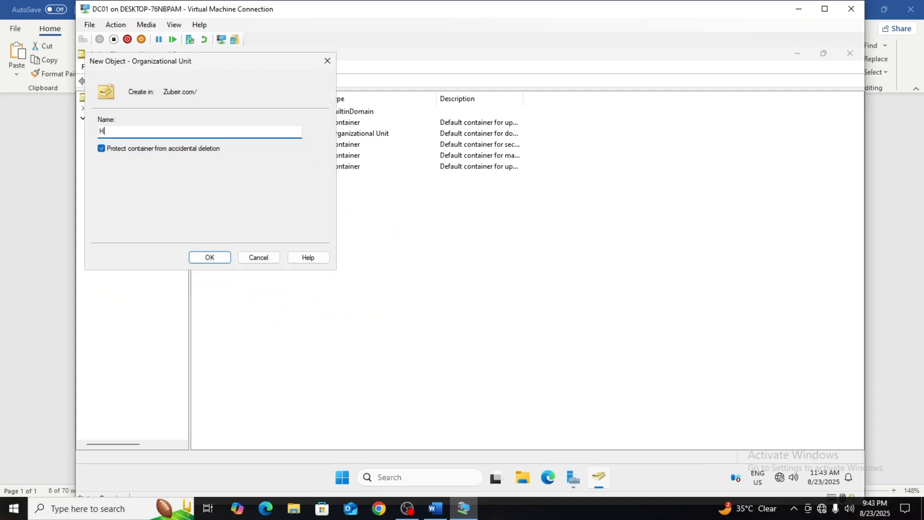
pyautogui.write('R')
pyautogui.click(216, 262)
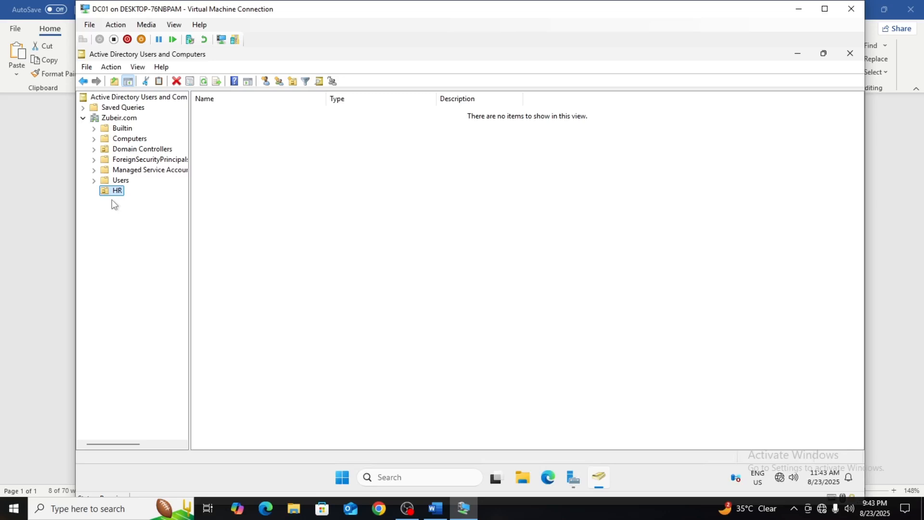
# Inspect the Users container and the HR unit, check the user-creation task in the Word document, and return to the DC01 virtual machine.
pyautogui.click(111, 183)
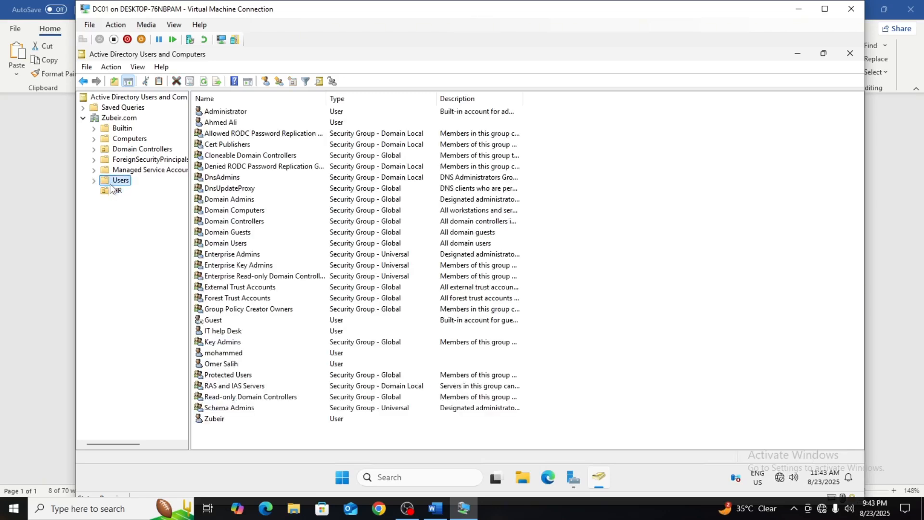
pyautogui.click(111, 190)
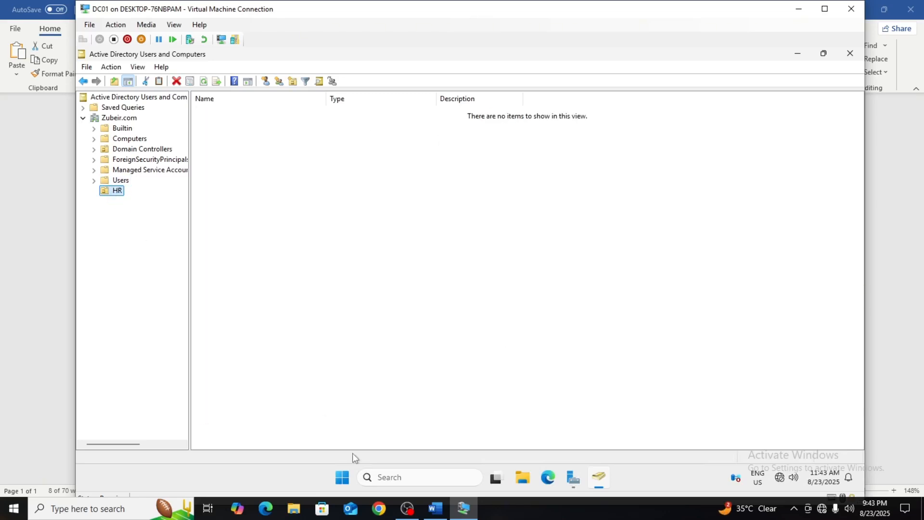
pyautogui.click(435, 508)
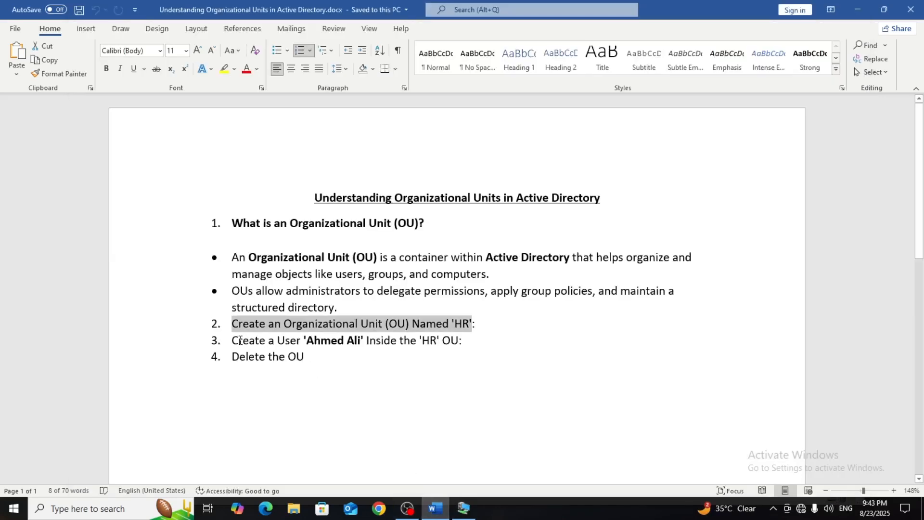
pyautogui.moveTo(232, 341); pyautogui.dragTo(313, 343)
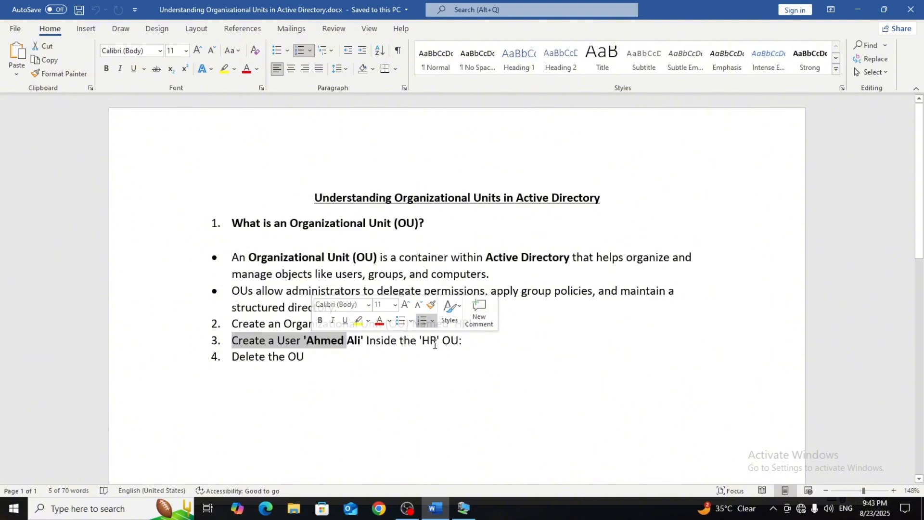
pyautogui.click(464, 508)
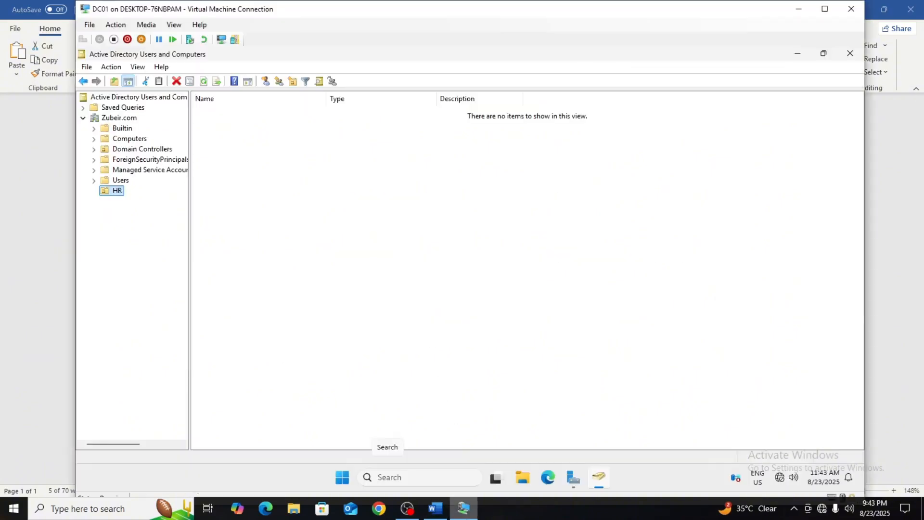
pyautogui.rightClick(213, 191)
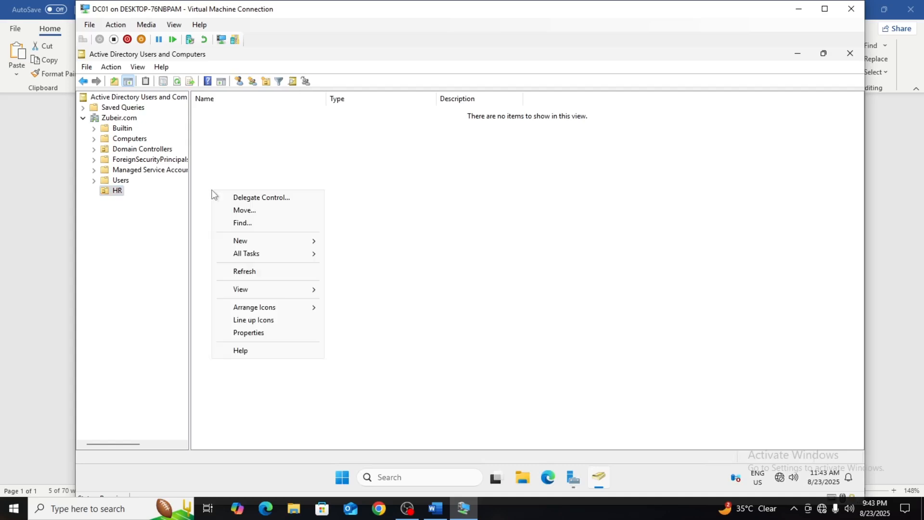
pyautogui.moveTo(230, 240)
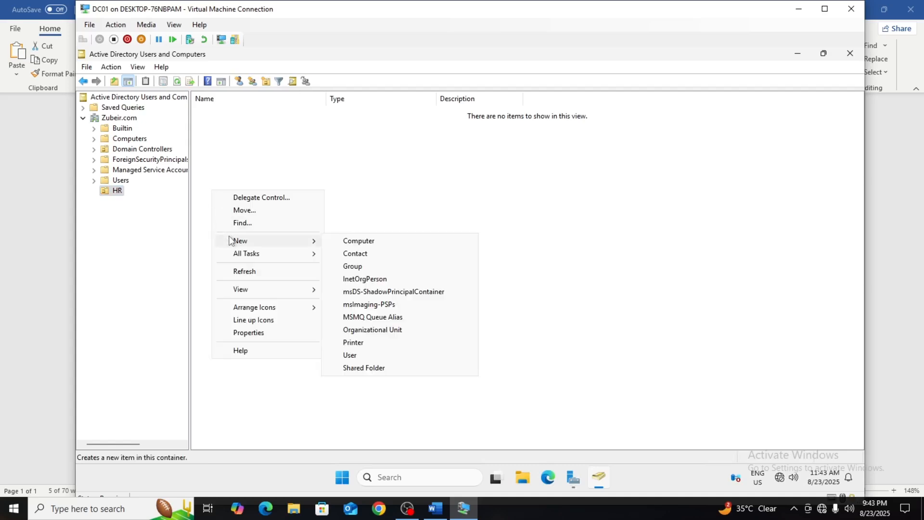
pyautogui.click(141, 191)
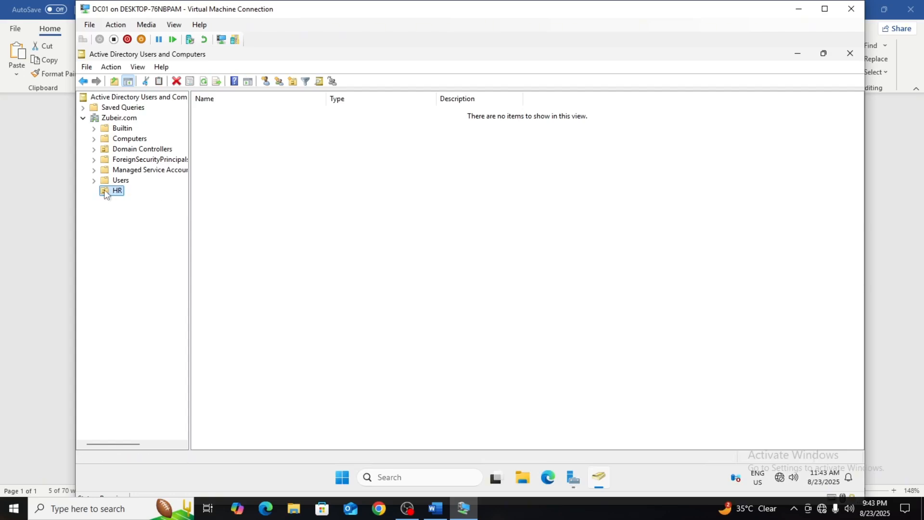
# Start a new user inside the HR organizational unit and fill in the user's first and last name.
pyautogui.rightClick(122, 193)
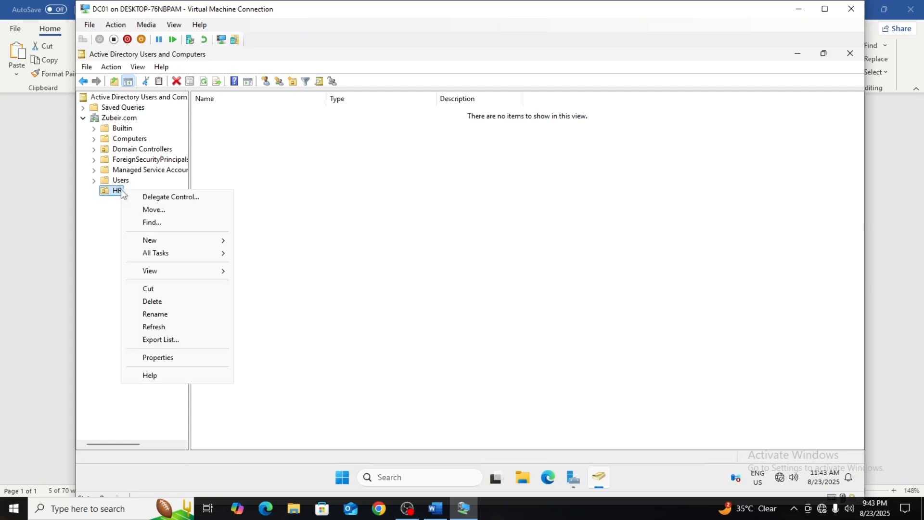
pyautogui.moveTo(163, 239)
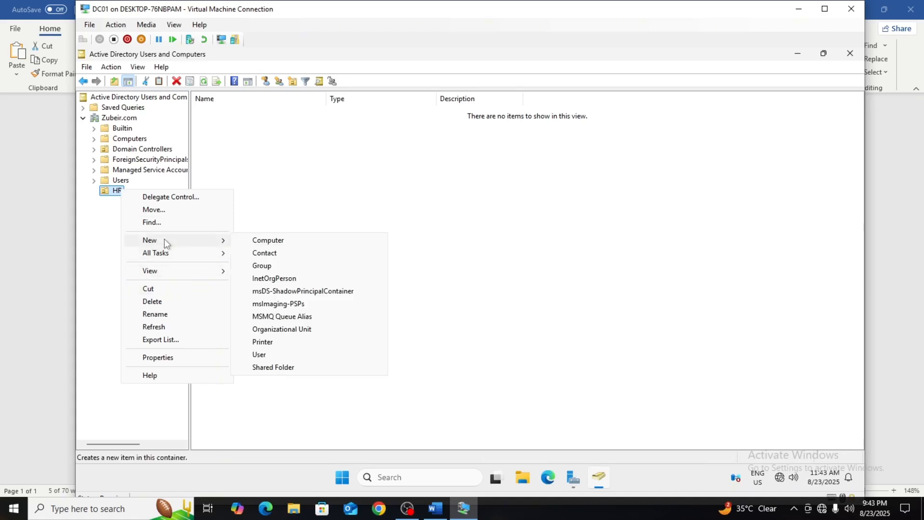
pyautogui.click(269, 354)
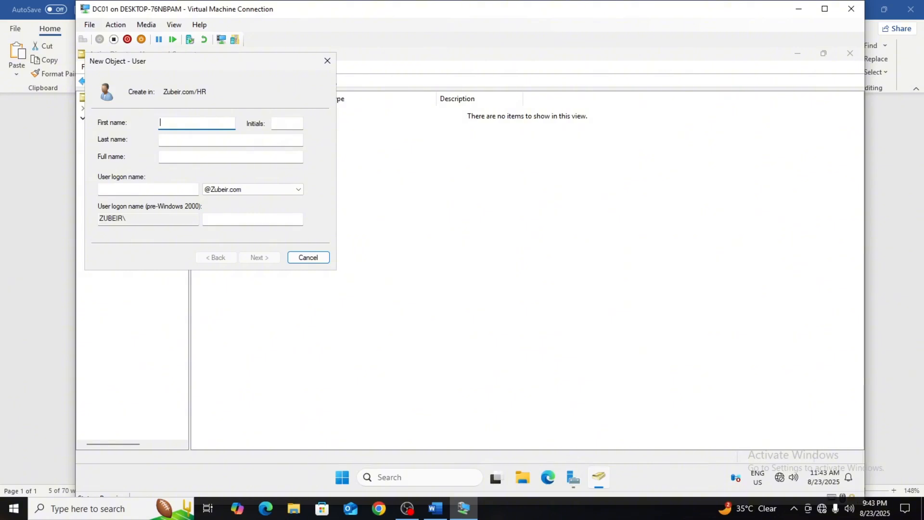
pyautogui.click(183, 140)
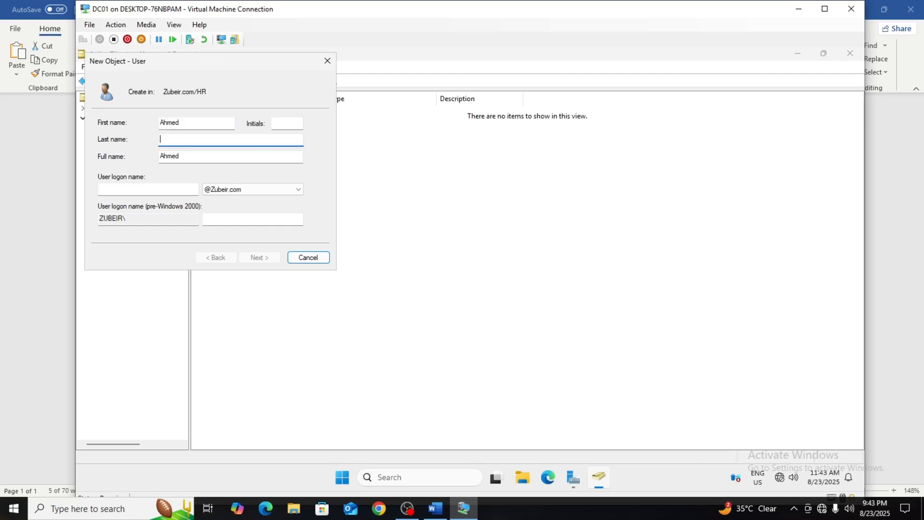
# Enter the user's logon name in first-name-dot-last-name form and proceed to the password settings.
pyautogui.click(147, 189)
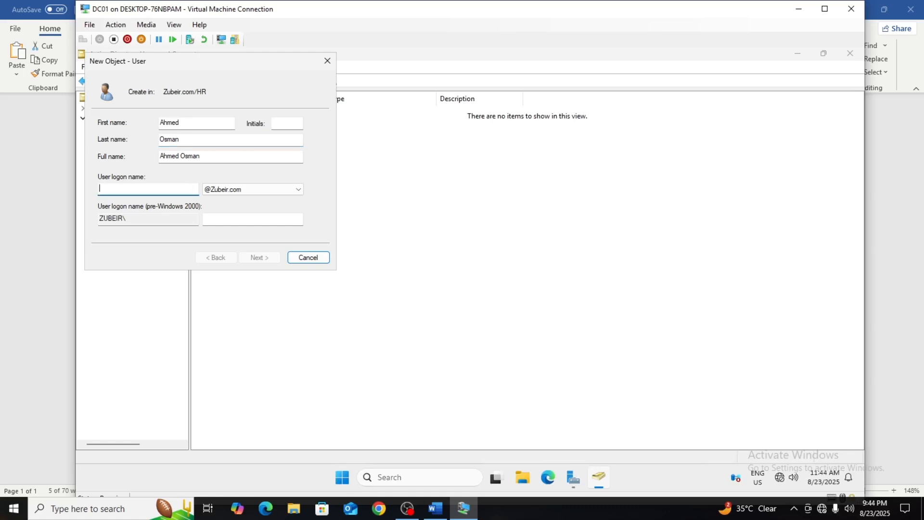
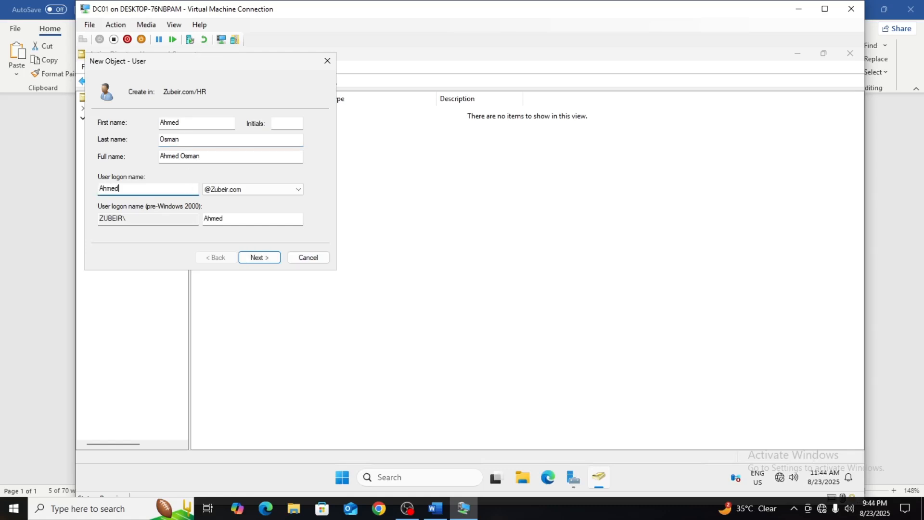
pyautogui.click(268, 259)
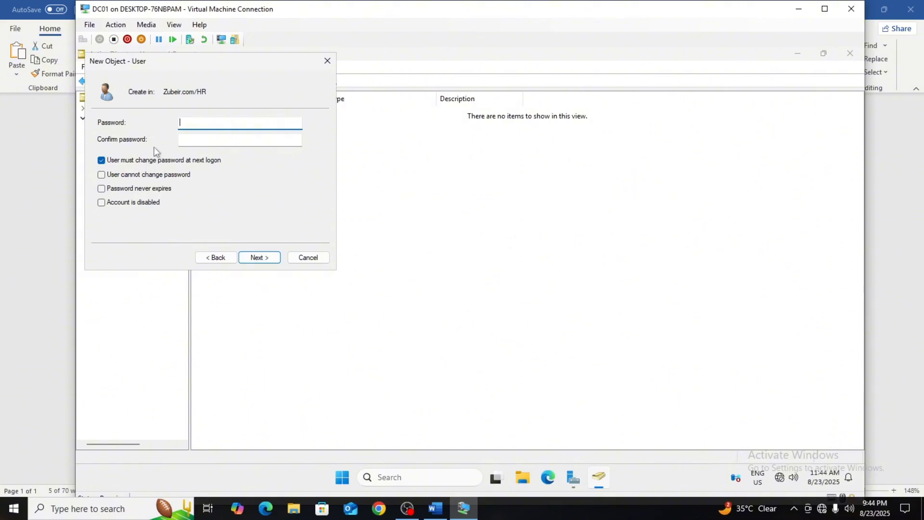
# Turn off the required password change at next logon, enter and confirm the account password, and continue.
pyautogui.click(108, 161)
pyautogui.click(193, 123)
pyautogui.write('Password')
pyautogui.press('Tab')
pyautogui.write('Pa')
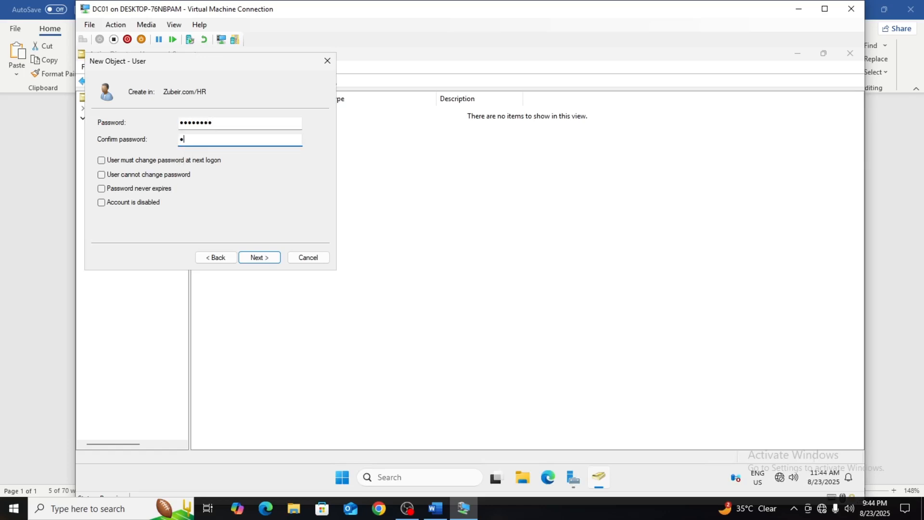
pyautogui.write('••••')
pyautogui.click(255, 254)
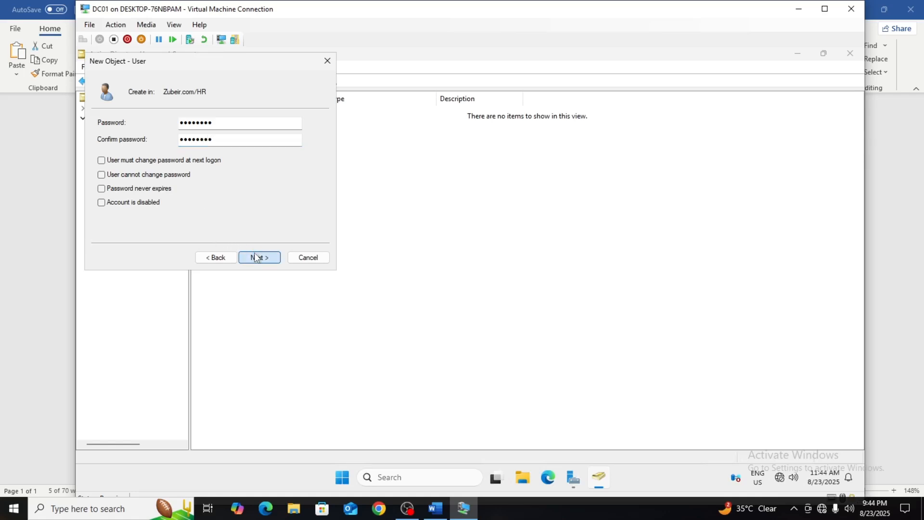
# Finish creating the new user account and show the contents of the HR organizational unit.
pyautogui.click(256, 257)
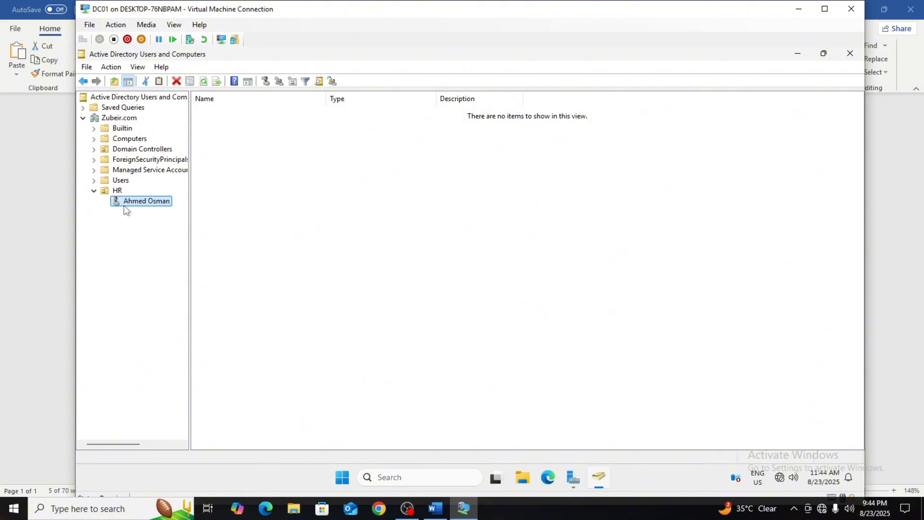
pyautogui.click(112, 192)
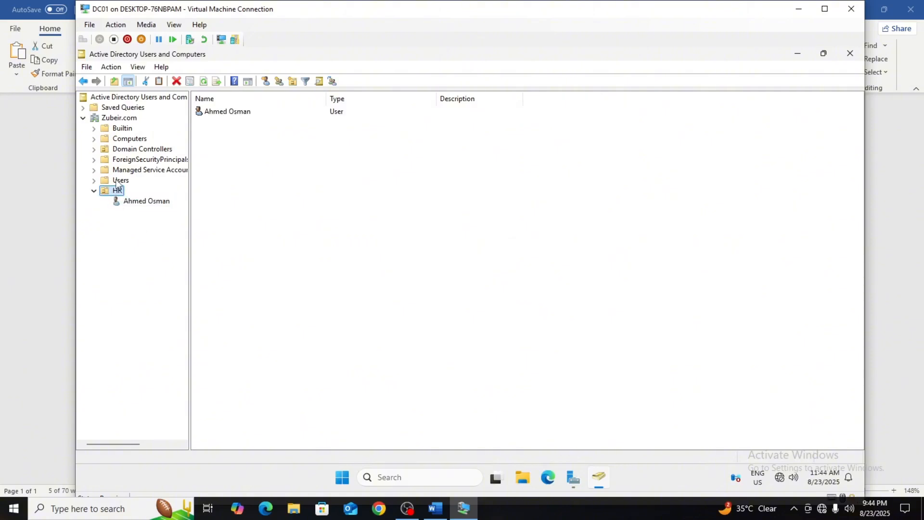
# Move the user account listed directly above Protected Users from the Users container into the HR organizational unit, and select it there.
pyautogui.click(94, 181)
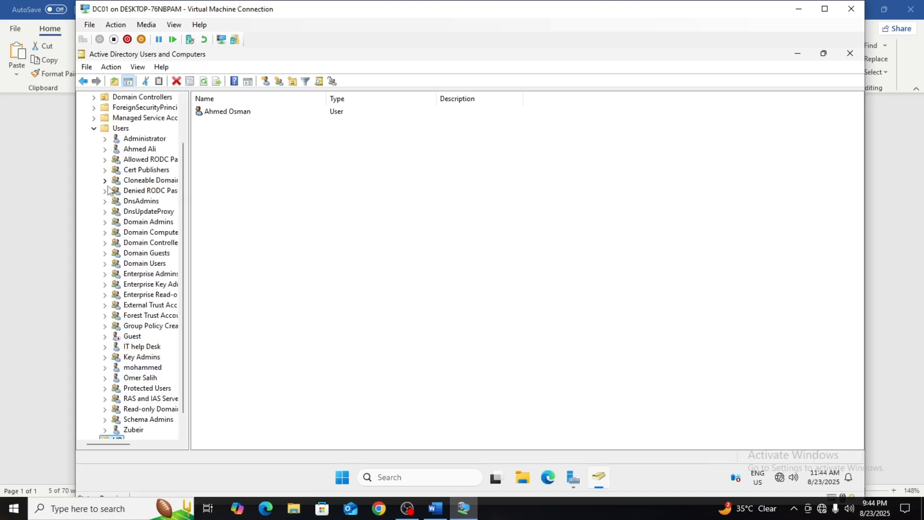
pyautogui.click(111, 129)
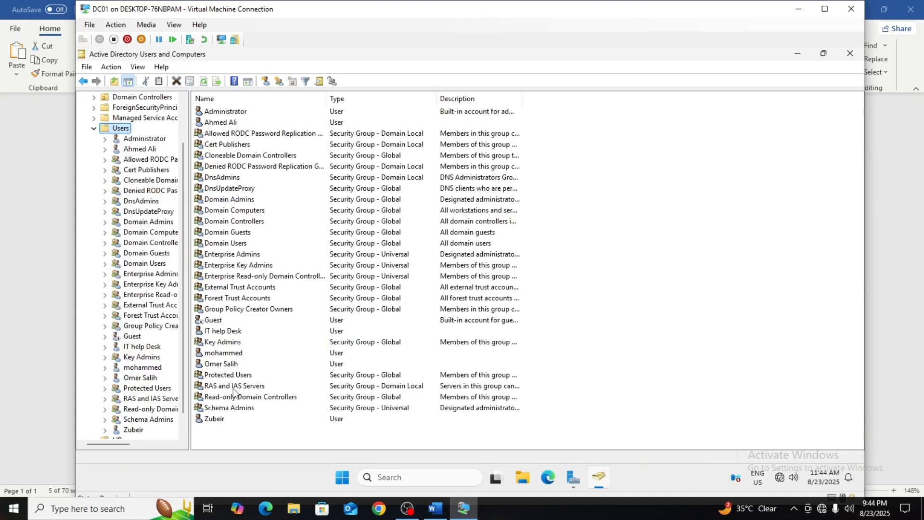
pyautogui.click(226, 368)
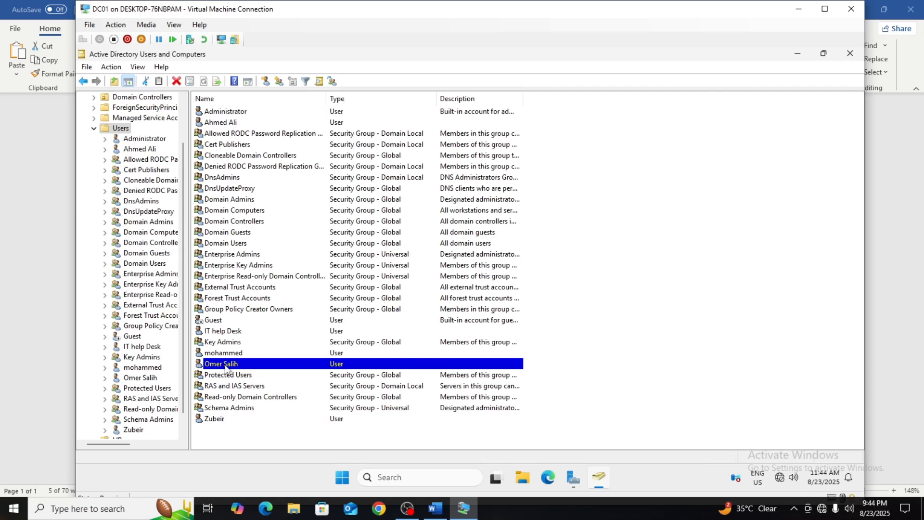
pyautogui.rightClick(226, 365)
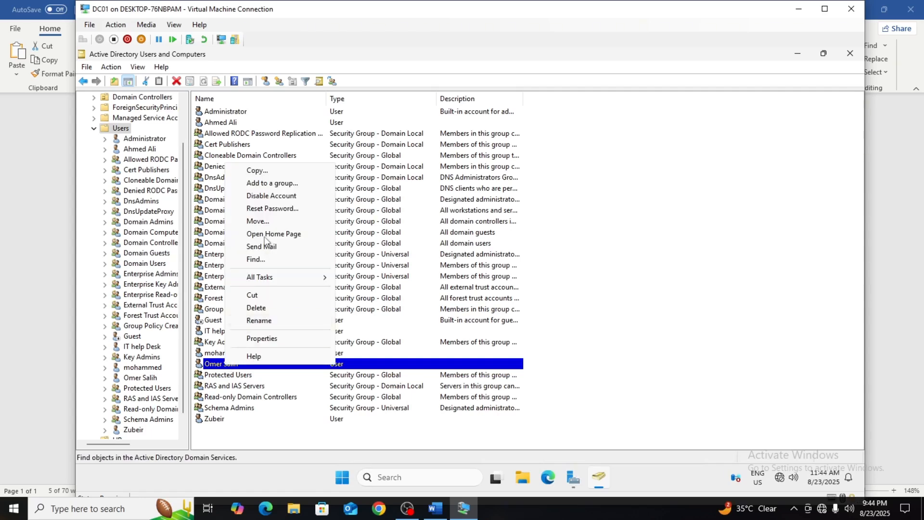
pyautogui.click(256, 221)
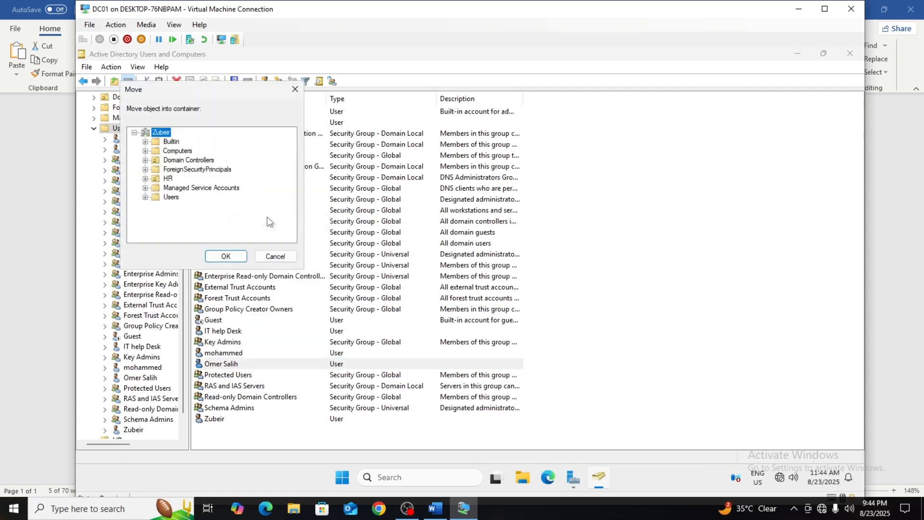
pyautogui.click(163, 180)
pyautogui.click(225, 257)
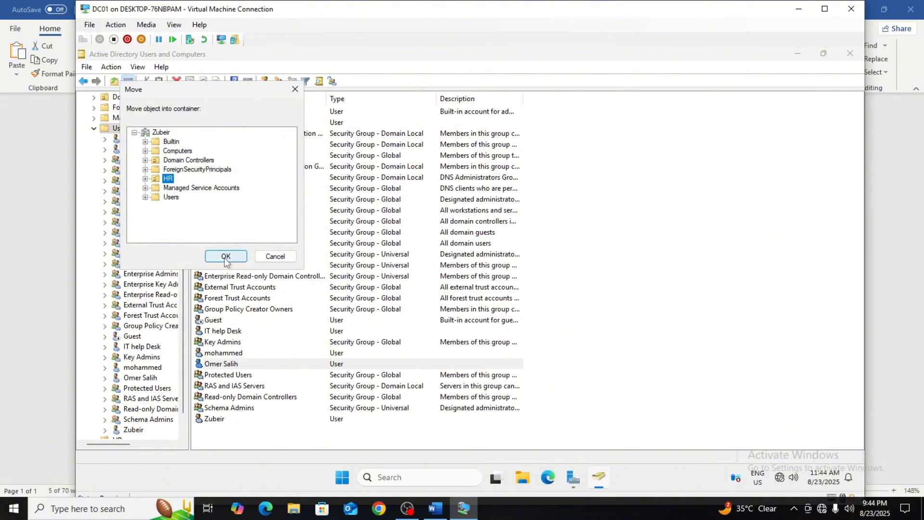
pyautogui.click(93, 118)
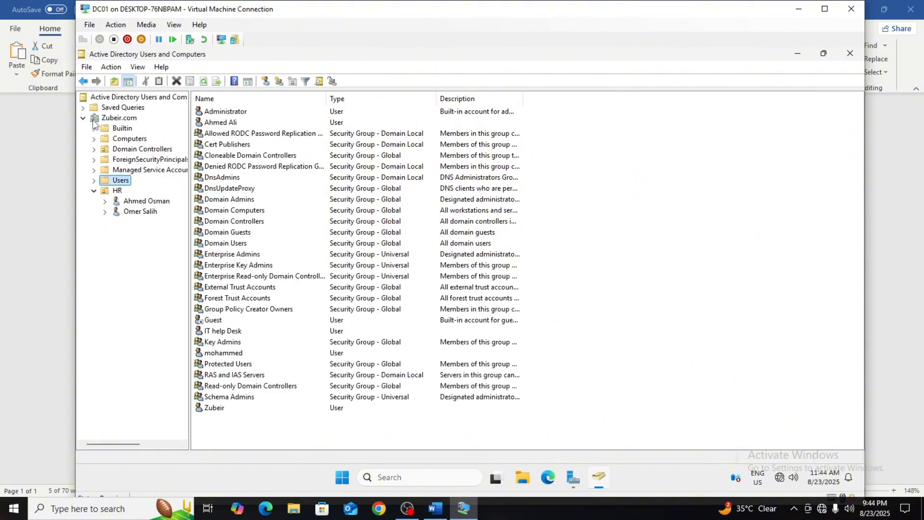
pyautogui.click(126, 211)
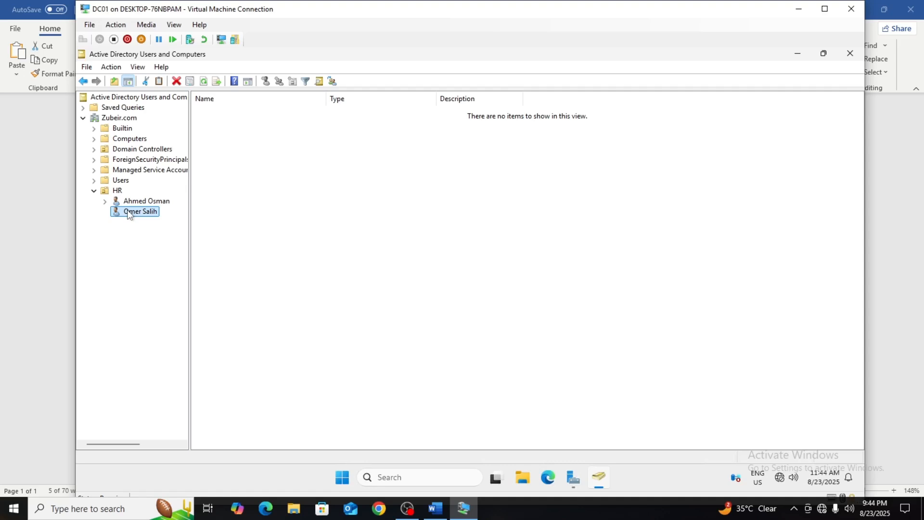
# Move the HROFFICE computer from the Computers container into the HR organizational unit and show that unit's contents.
pyautogui.click(94, 139)
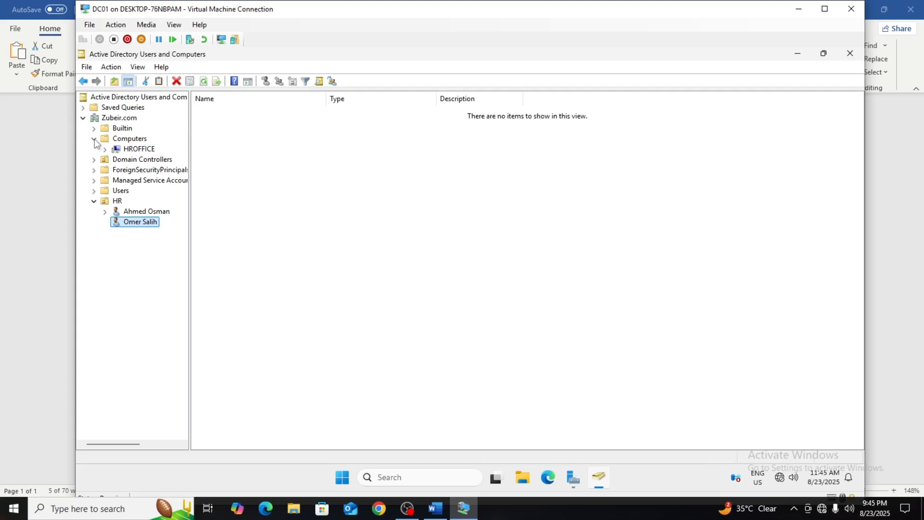
pyautogui.click(127, 149)
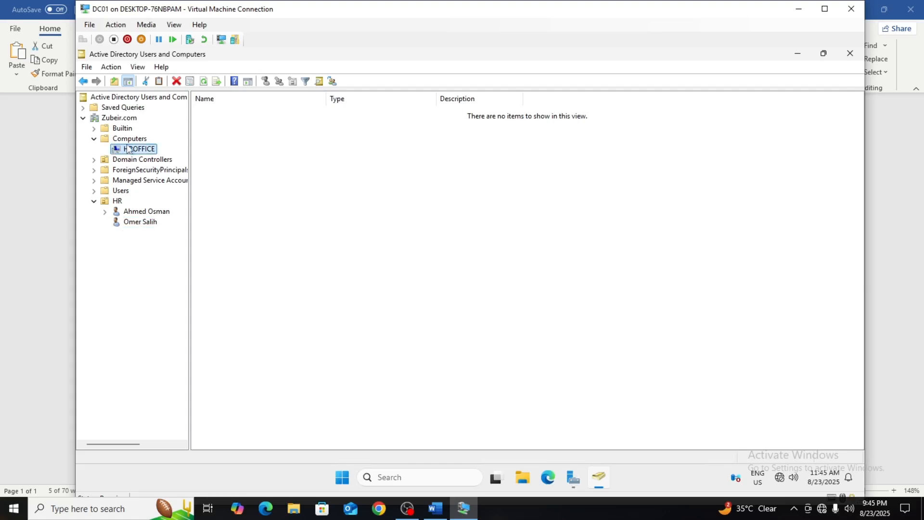
pyautogui.click(128, 140)
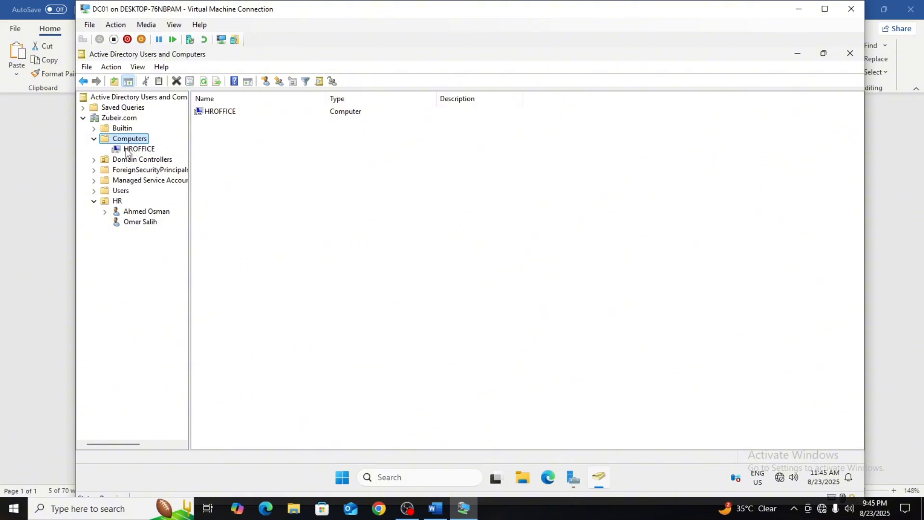
pyautogui.click(128, 149)
pyautogui.rightClick(128, 150)
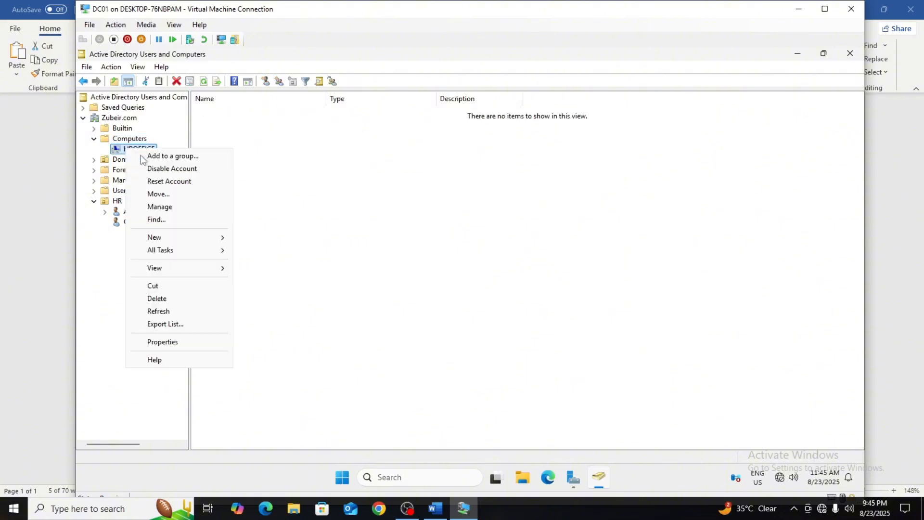
pyautogui.click(157, 194)
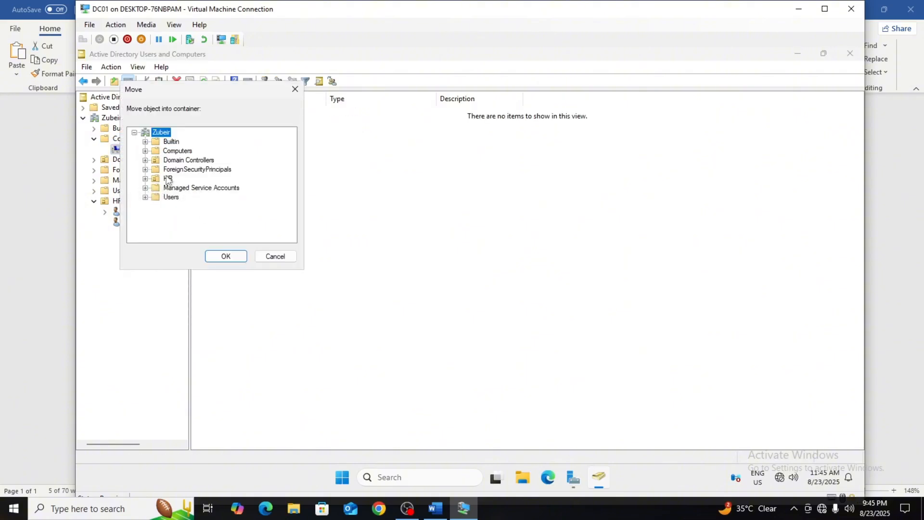
pyautogui.click(167, 180)
pyautogui.click(235, 259)
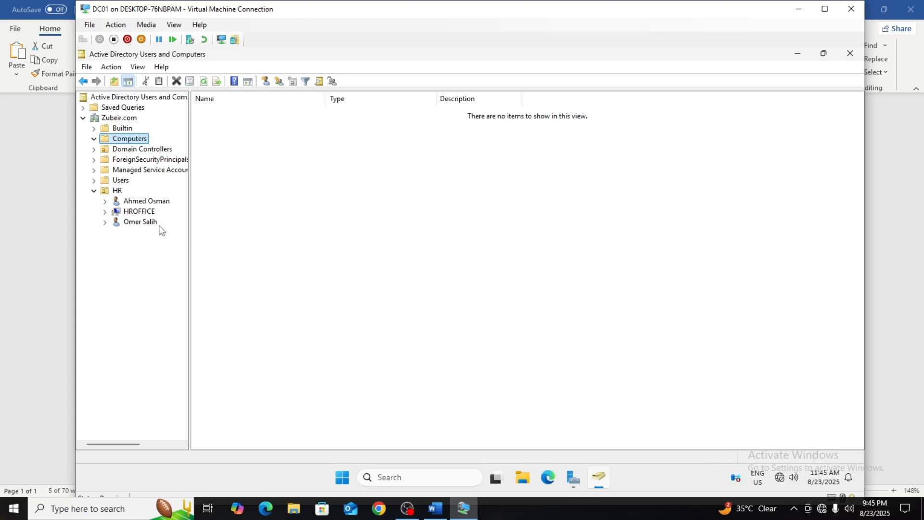
pyautogui.click(116, 192)
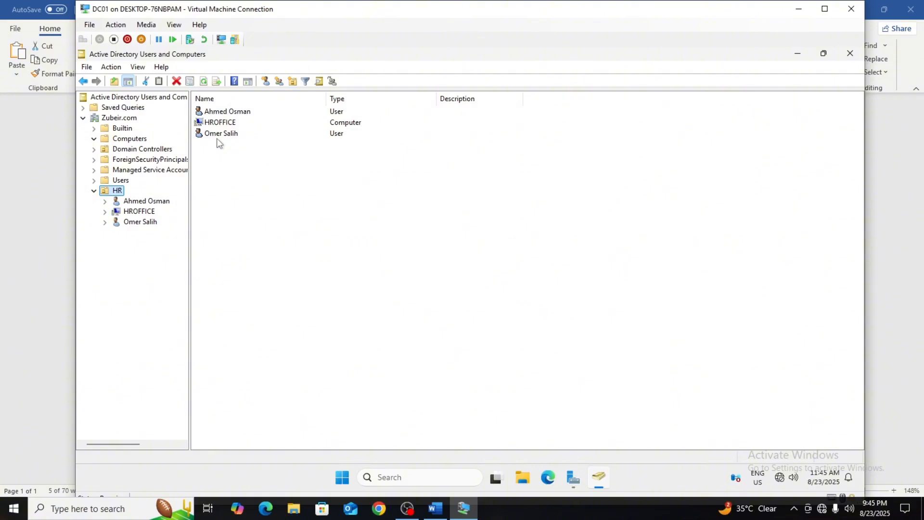
# Check the "Delete the OU" task in the Word document and return to the DC01 virtual machine.
pyautogui.click(436, 508)
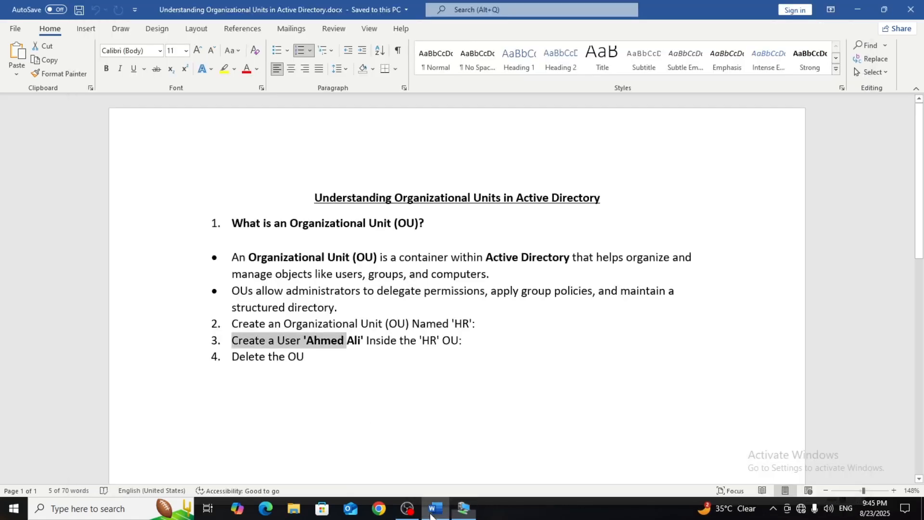
pyautogui.tripleClick(310, 362)
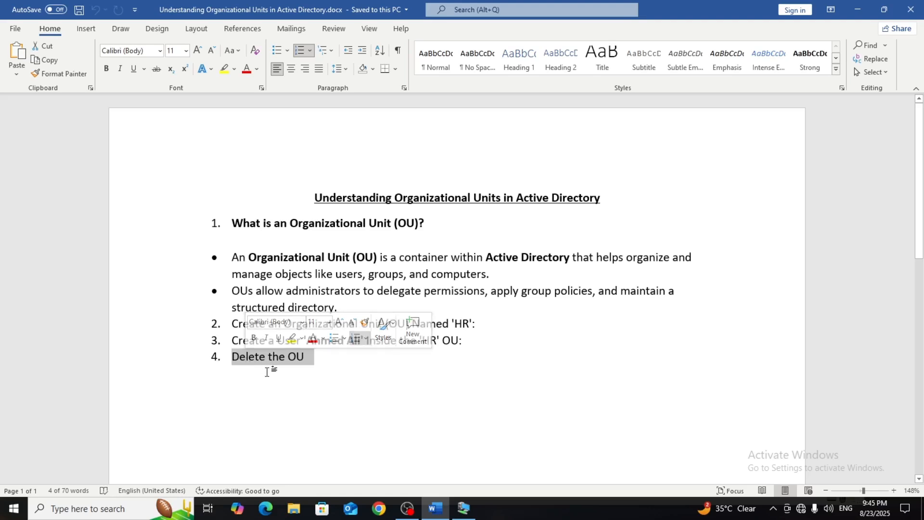
pyautogui.click(463, 508)
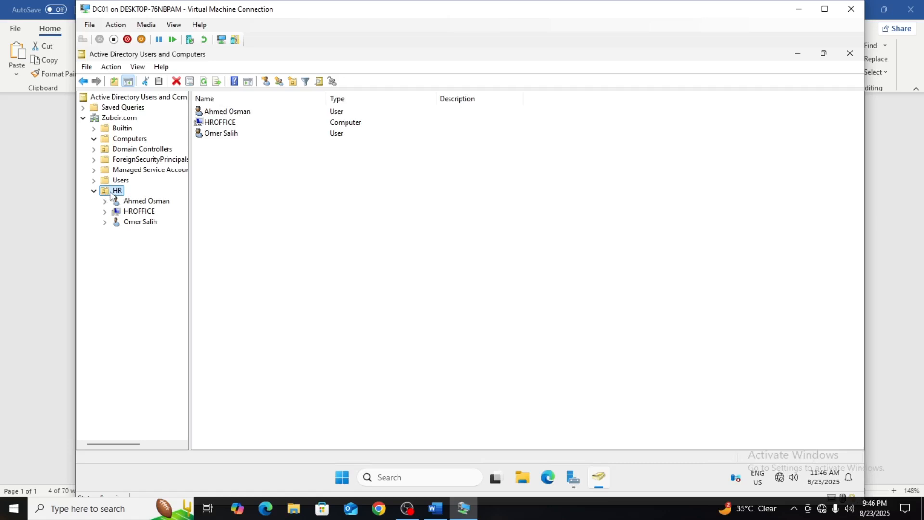
# Start delegating control of the HR organizational unit, add the matching user account from the Zubeir.com/HR folder, and proceed to the delegated tasks.
pyautogui.rightClick(107, 192)
pyautogui.click(134, 199)
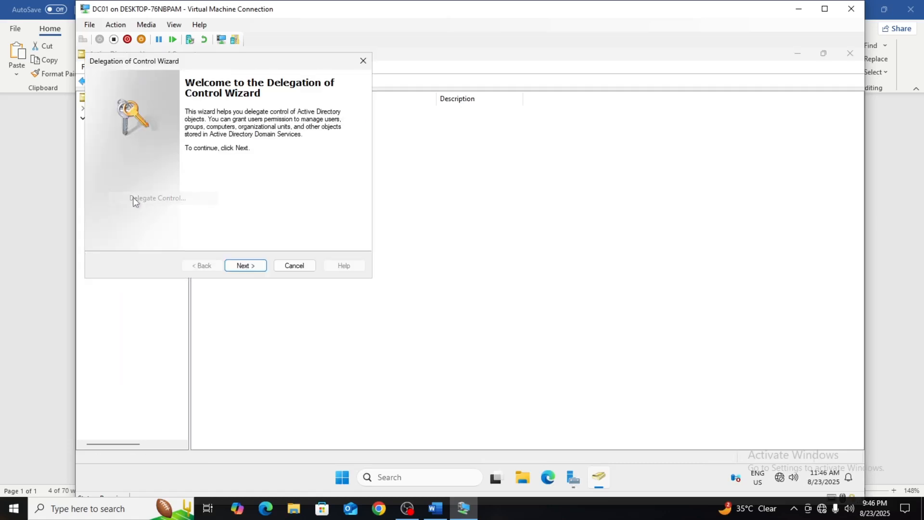
pyautogui.click(250, 265)
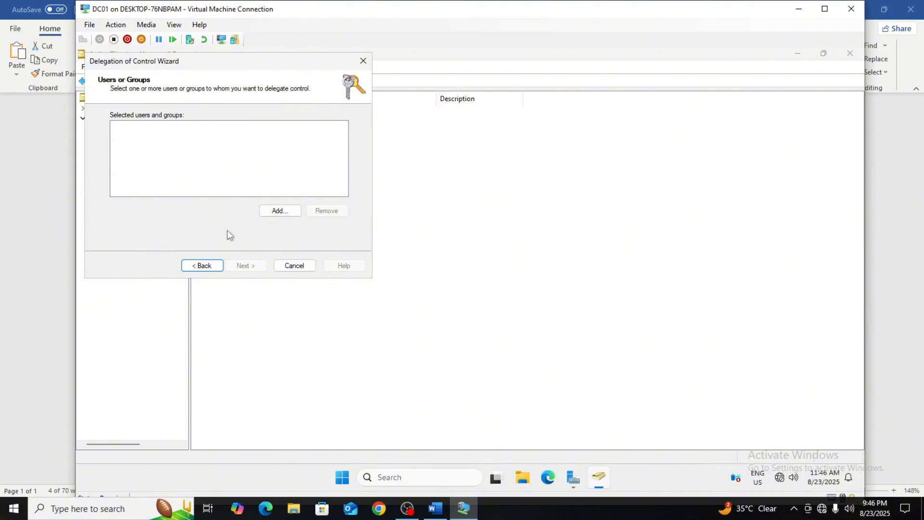
pyautogui.click(281, 210)
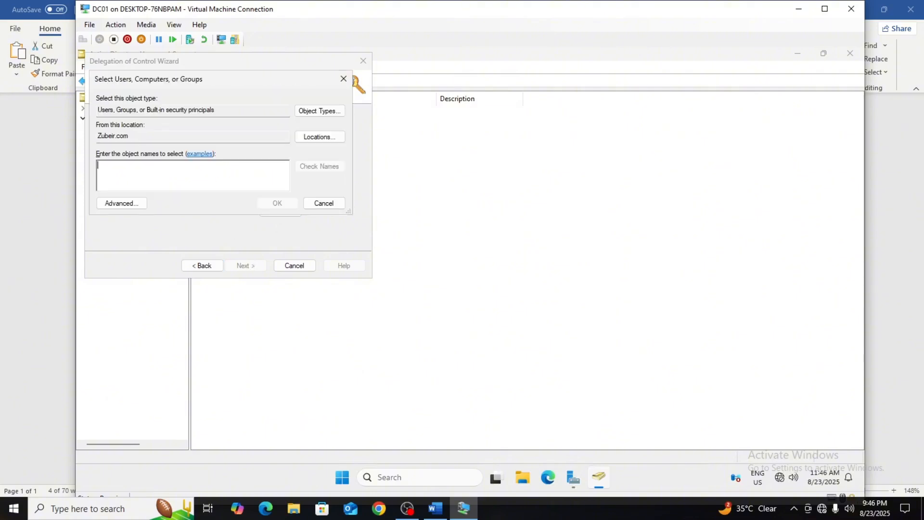
pyautogui.write('Ahmed')
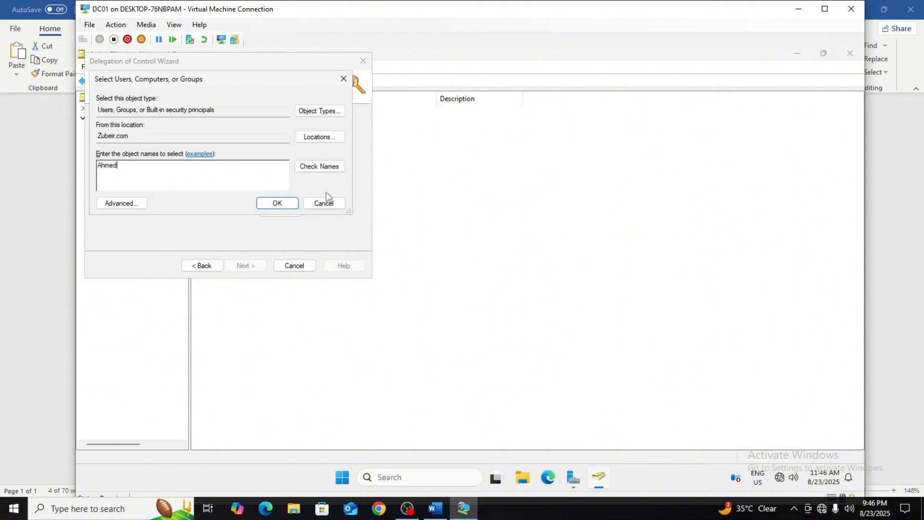
pyautogui.click(319, 166)
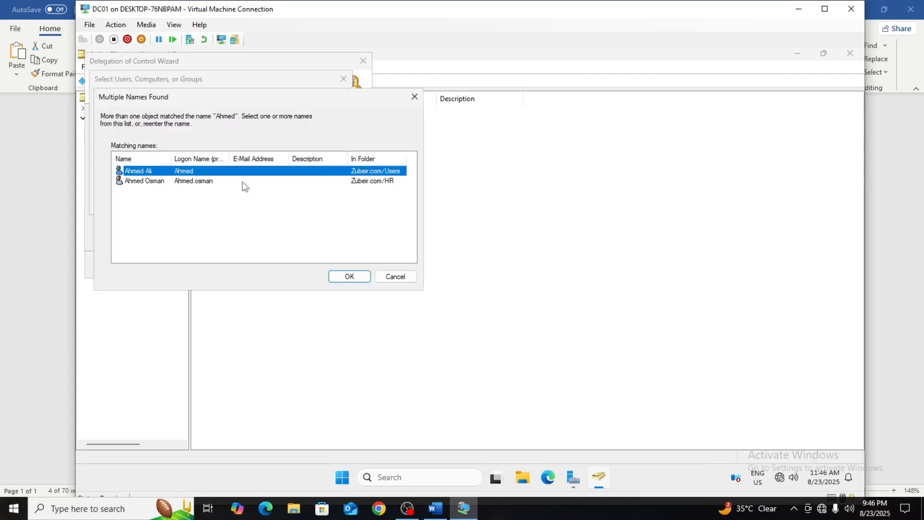
pyautogui.click(218, 183)
pyautogui.click(348, 277)
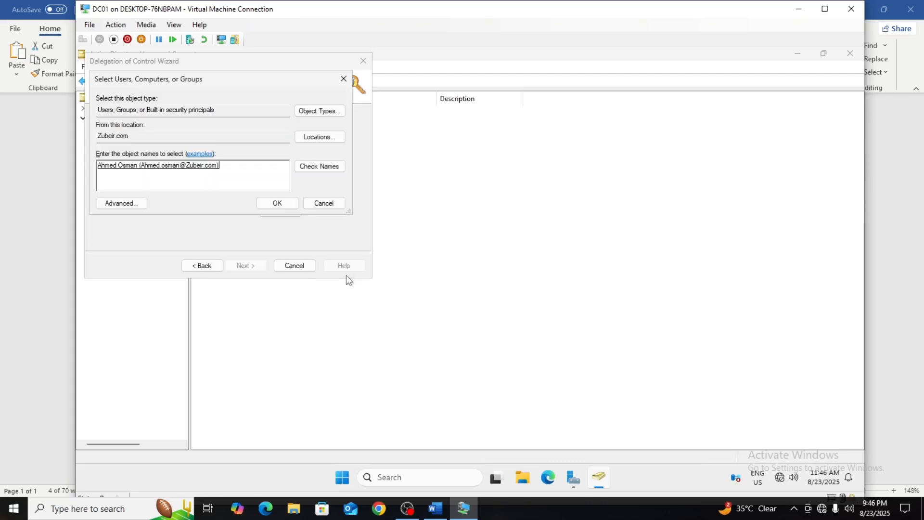
pyautogui.click(284, 205)
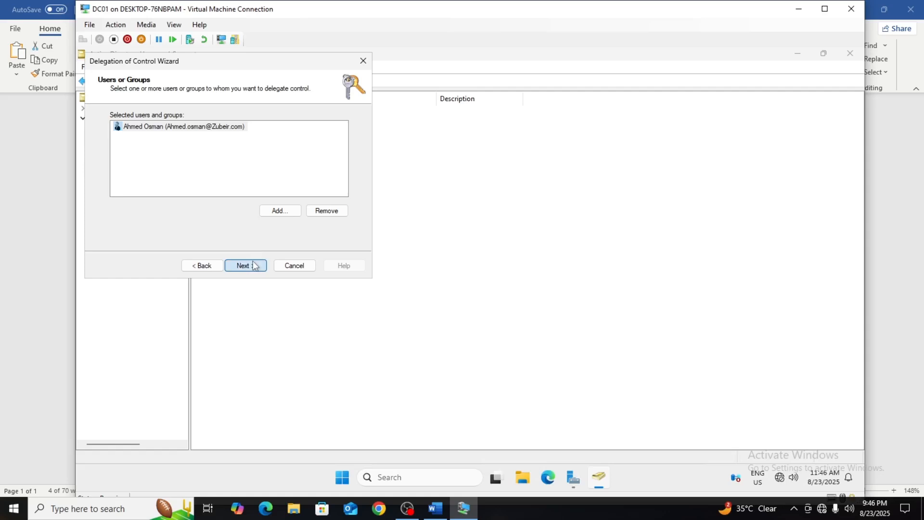
pyautogui.click(251, 266)
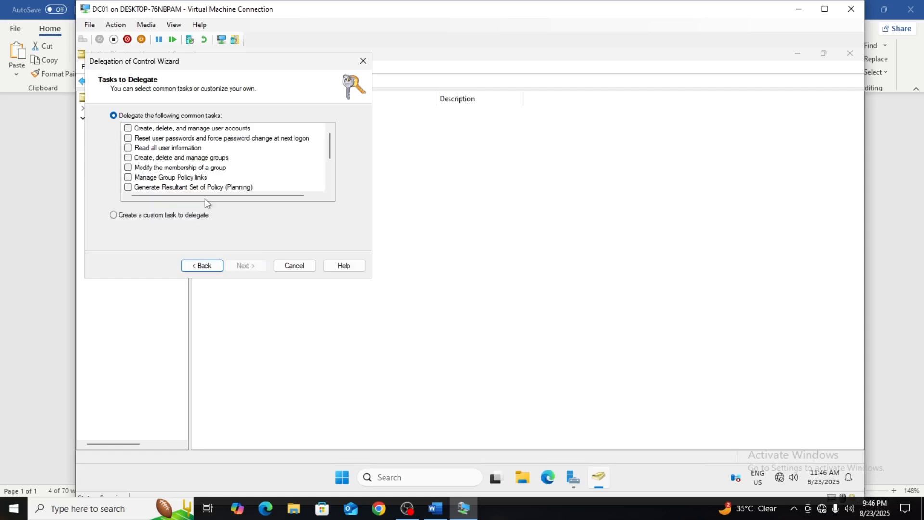
# Delegate the common task "Create, delete, and manage user accounts" and complete the Delegation of Control Wizard.
pyautogui.click(136, 129)
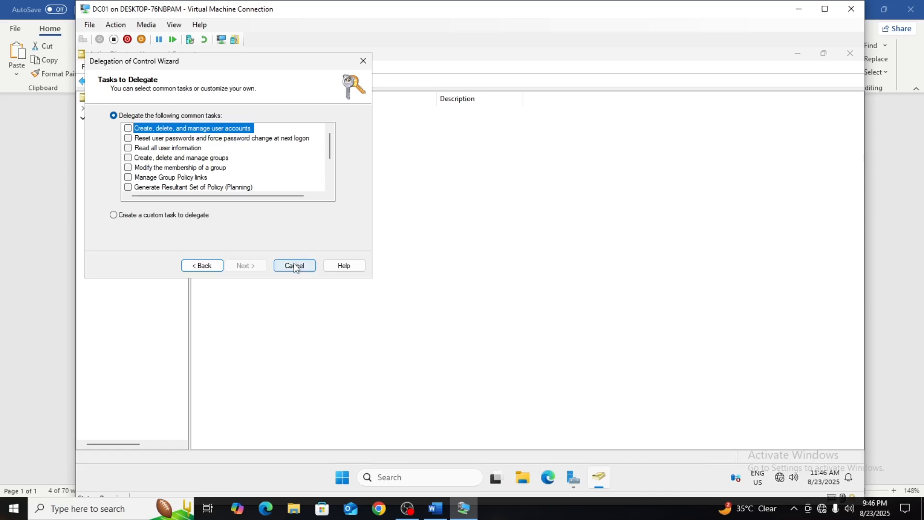
pyautogui.click(128, 128)
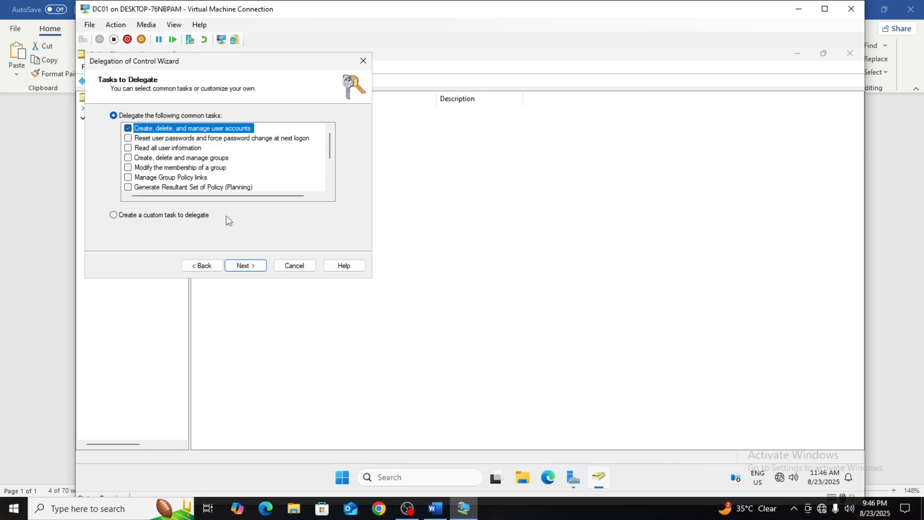
pyautogui.click(248, 265)
pyautogui.click(248, 265)
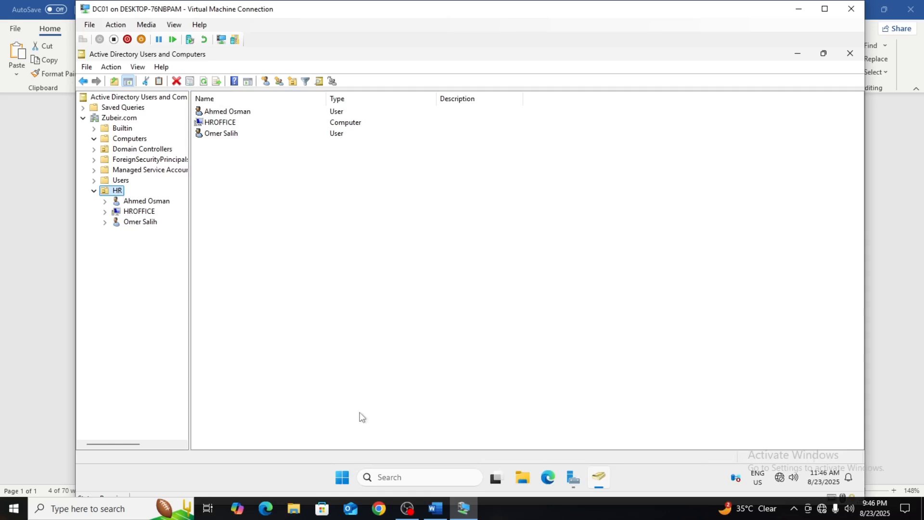
# Review the "Delete the OU" item in the Word document, return to the DC01 virtual machine and select the first user in HR.
pyautogui.click(436, 508)
pyautogui.click(313, 371)
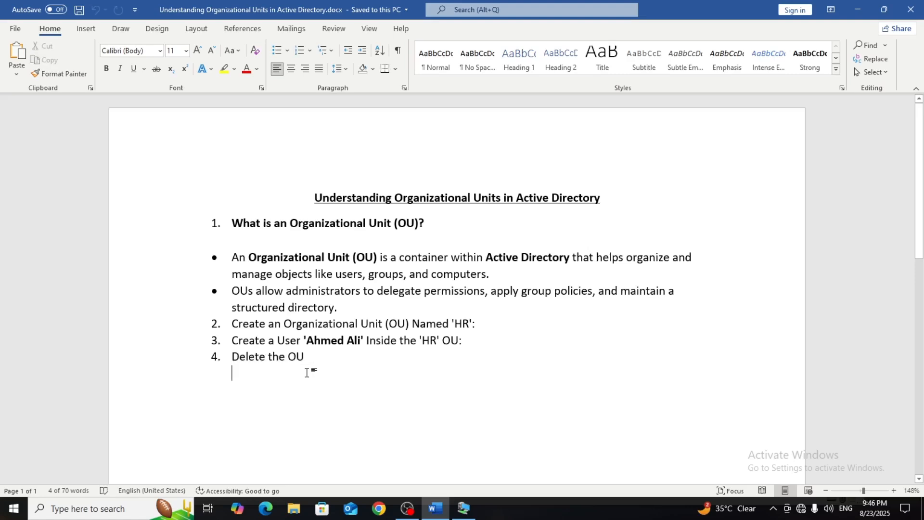
pyautogui.moveTo(315, 361); pyautogui.dragTo(263, 359)
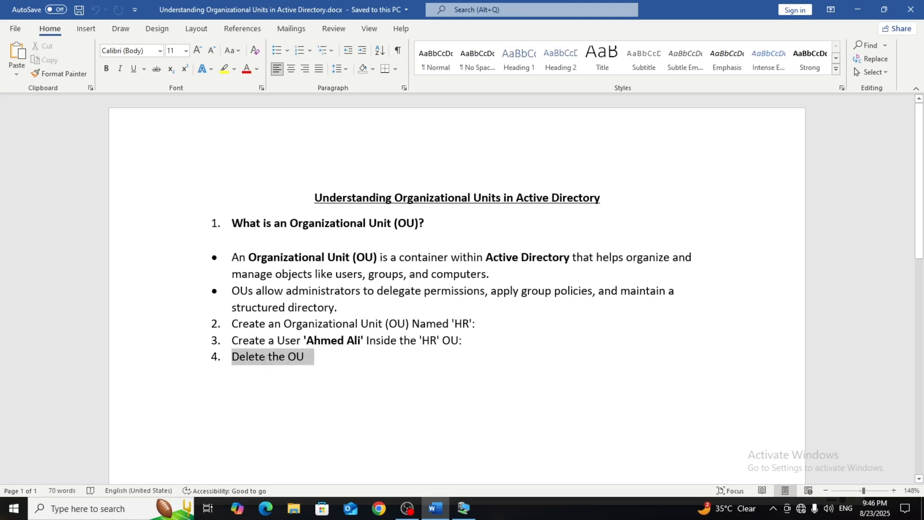
pyautogui.click(463, 508)
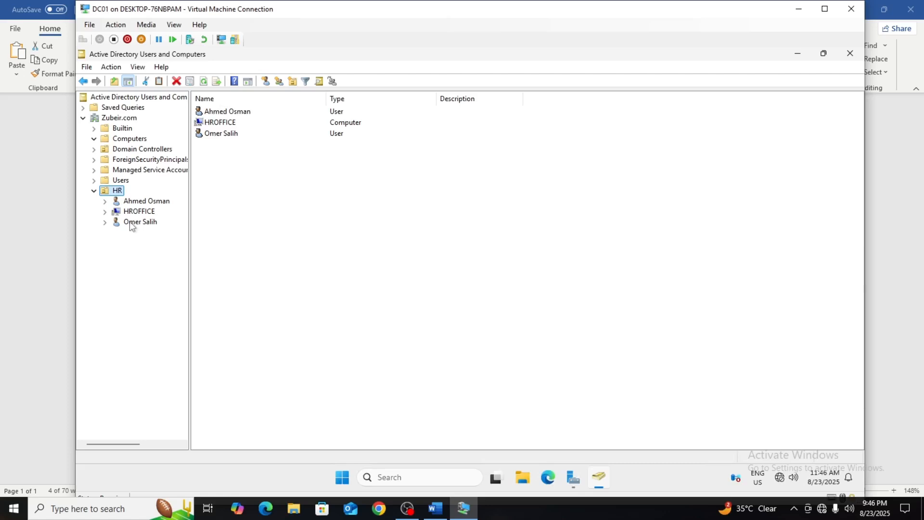
pyautogui.click(128, 201)
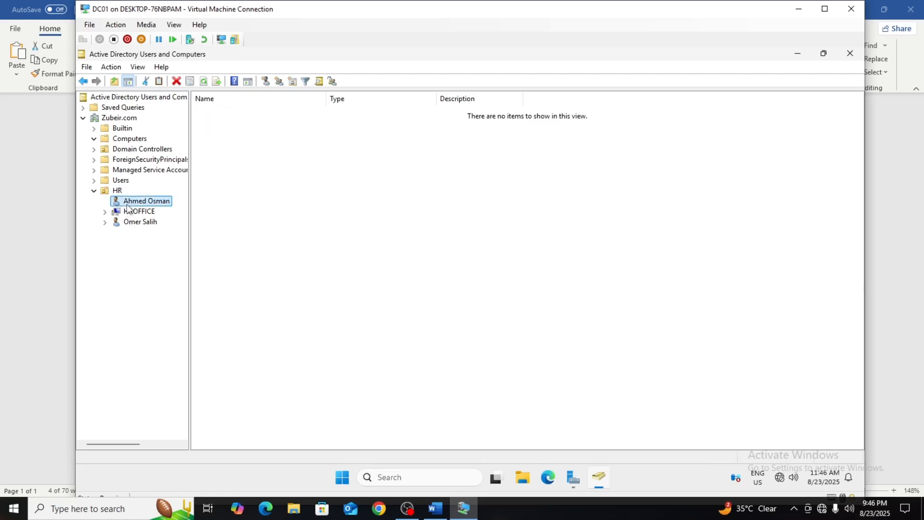
# Delete the selected first user account from the HR organizational unit and confirm the deletion.
pyautogui.rightClick(129, 202)
pyautogui.click(190, 362)
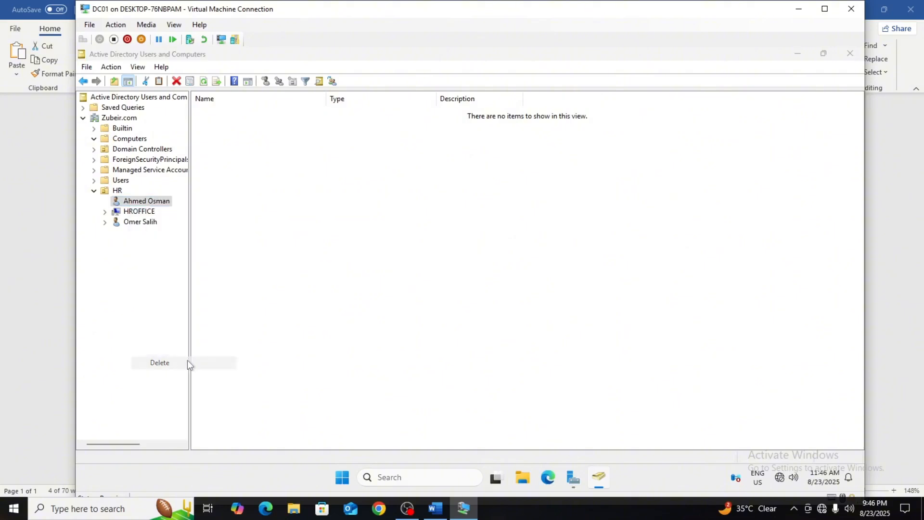
pyautogui.click(493, 301)
# Move the HROFFICE computer from the HR organizational unit into the Computers container.
pyautogui.click(131, 201)
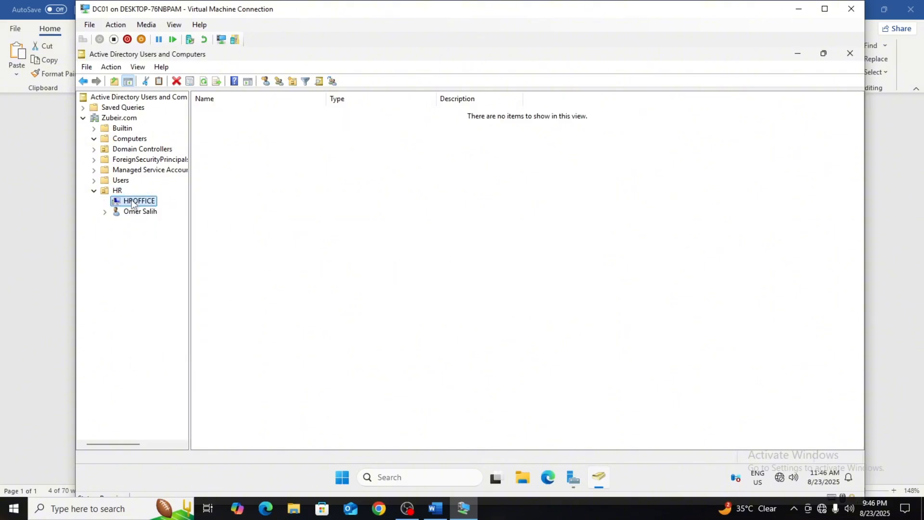
pyautogui.rightClick(132, 201)
pyautogui.click(163, 245)
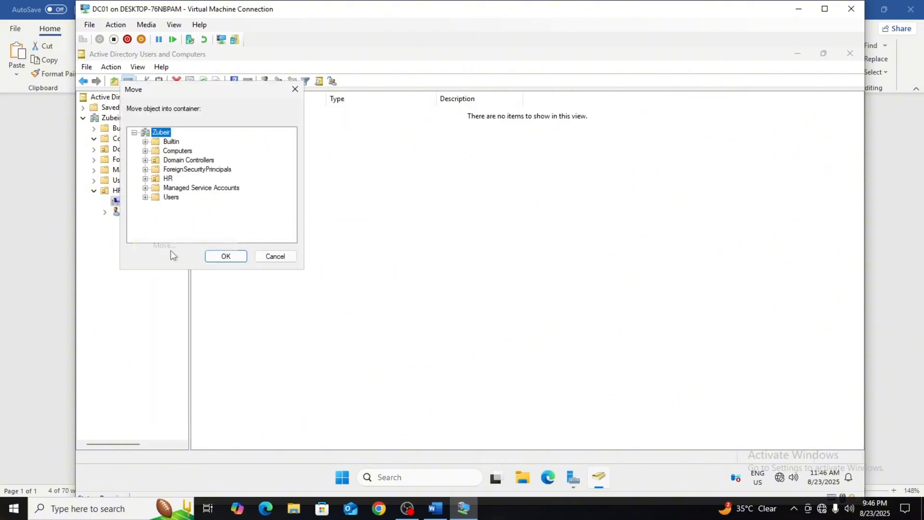
pyautogui.click(176, 151)
pyautogui.click(228, 256)
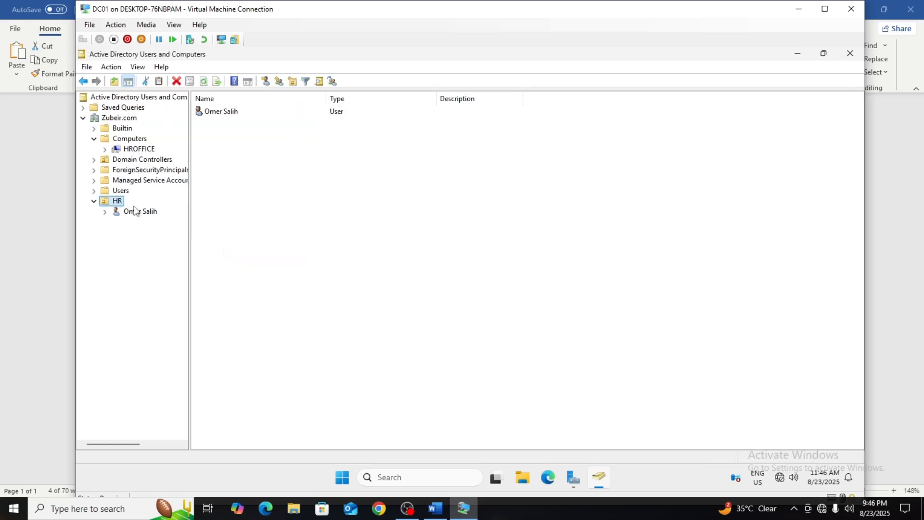
# Move the remaining user account from the HR organizational unit into the Users container.
pyautogui.click(132, 211)
pyautogui.rightClick(133, 213)
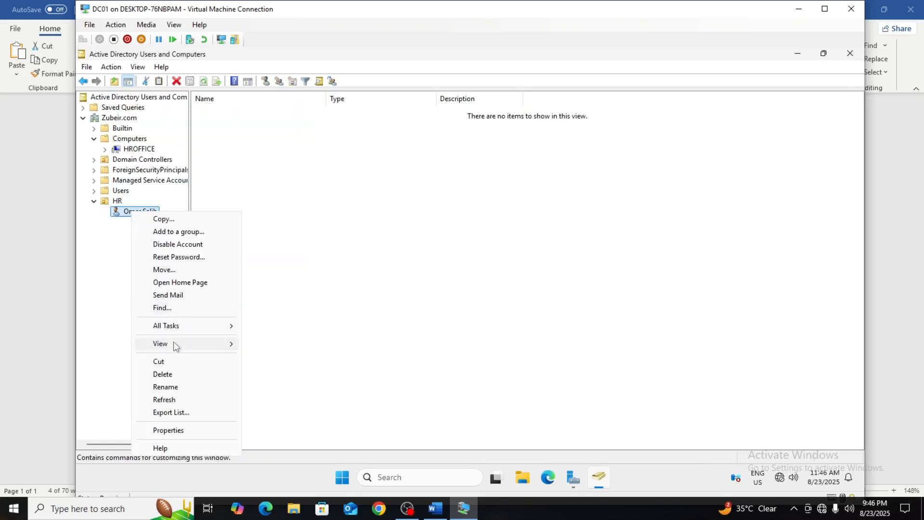
pyautogui.click(177, 269)
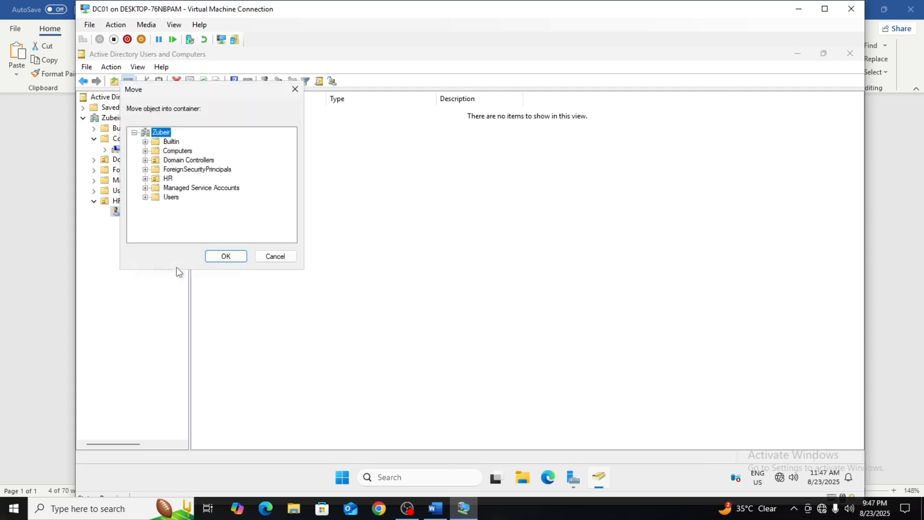
pyautogui.click(164, 197)
pyautogui.click(226, 255)
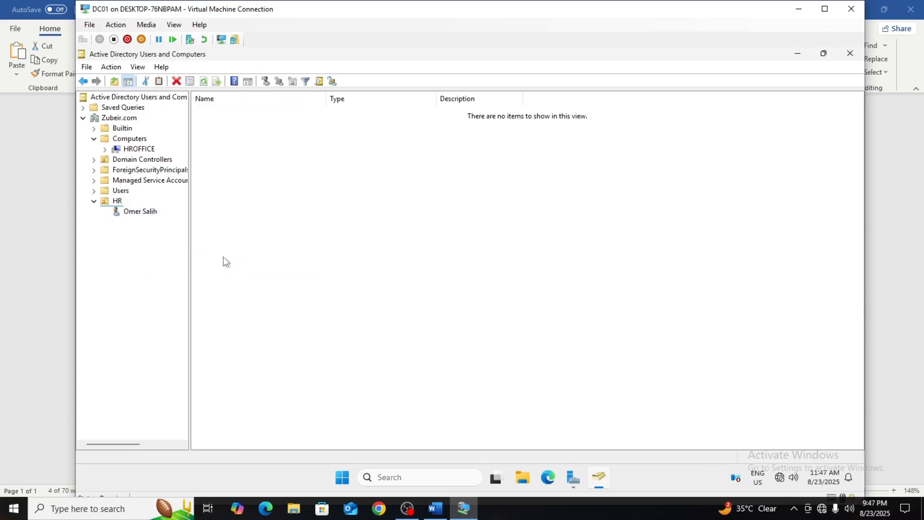
# Try to delete the emptied HR organizational unit from the Zubeir.com domain.
pyautogui.rightClick(111, 206)
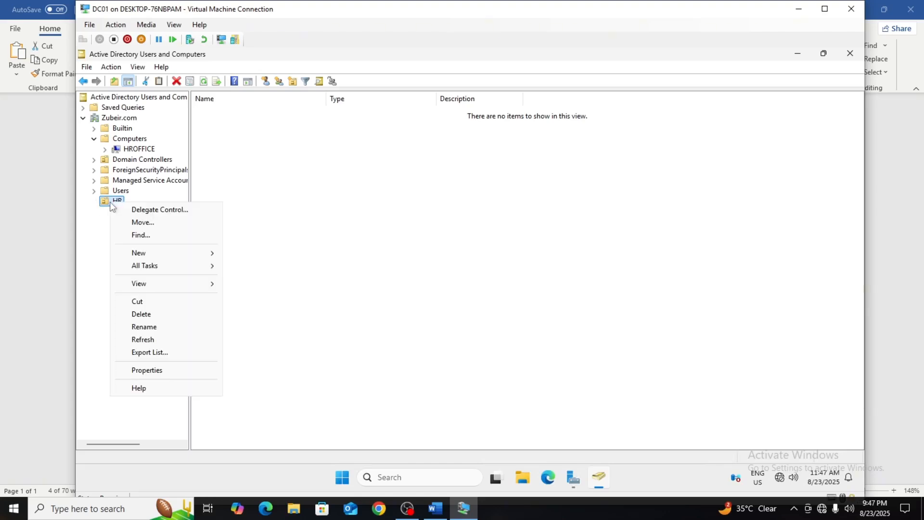
pyautogui.click(142, 316)
pyautogui.click(506, 304)
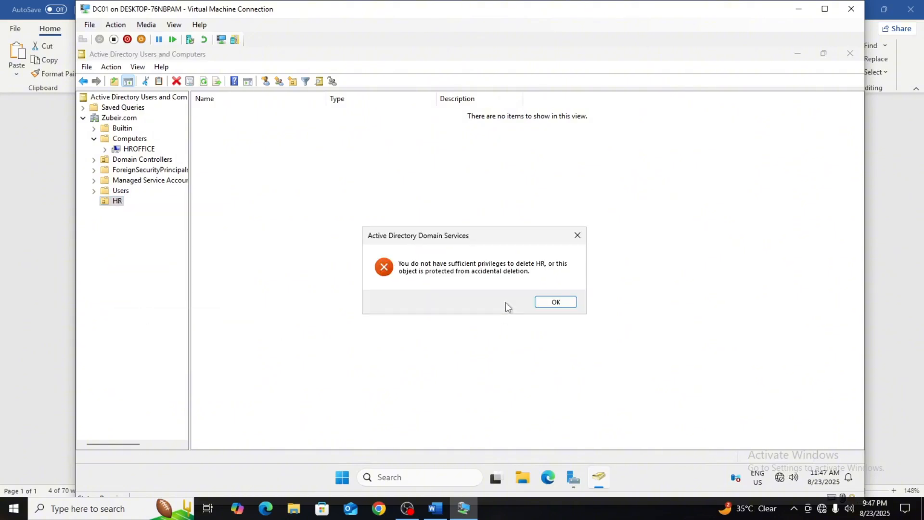
pyautogui.click(556, 302)
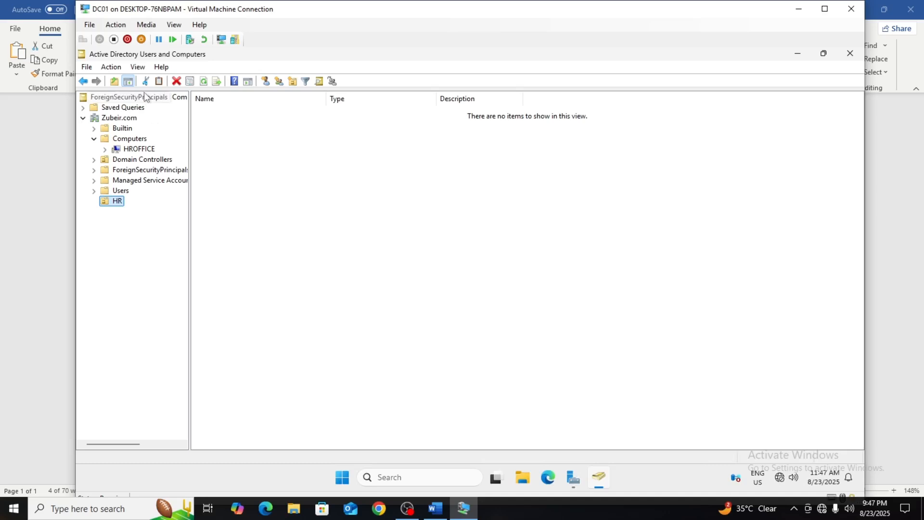
# Enable Advanced Features and turn off "Protect object from accidental deletion" in the HR organizational unit's properties.
pyautogui.click(137, 67)
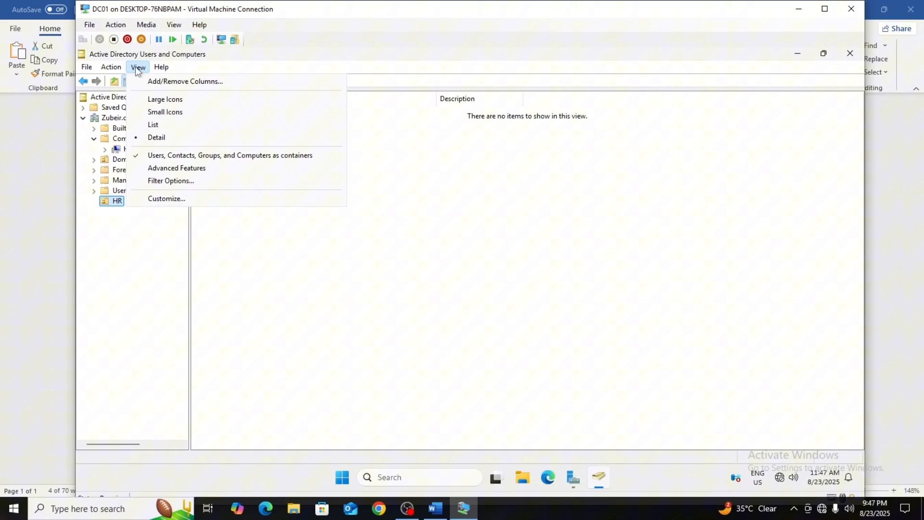
pyautogui.click(152, 167)
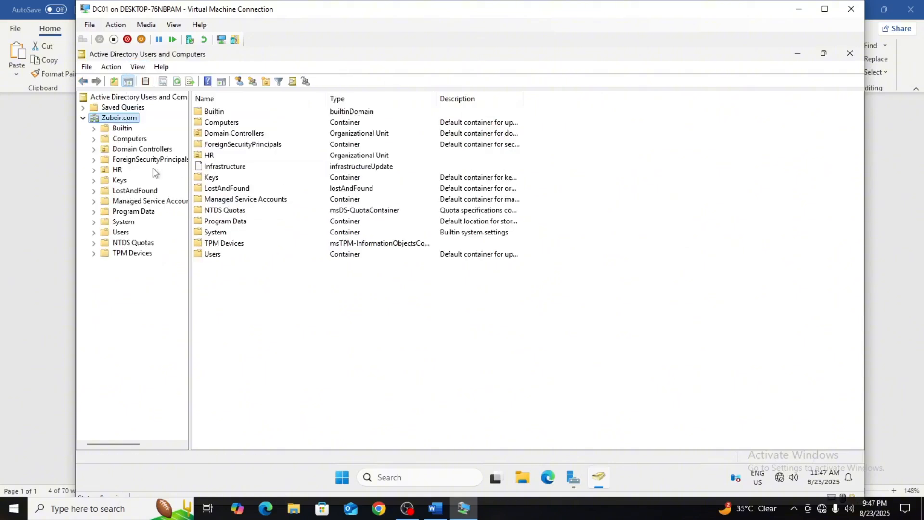
pyautogui.click(114, 171)
pyautogui.rightClick(114, 171)
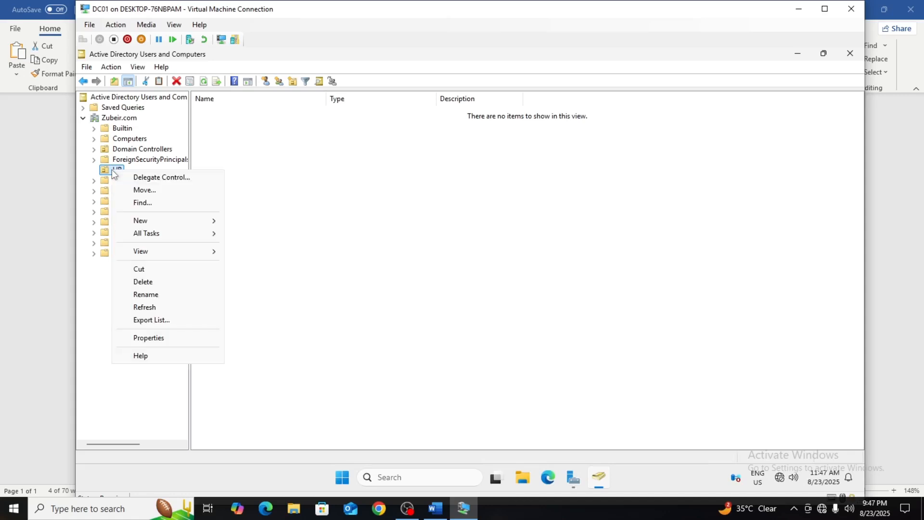
pyautogui.click(156, 339)
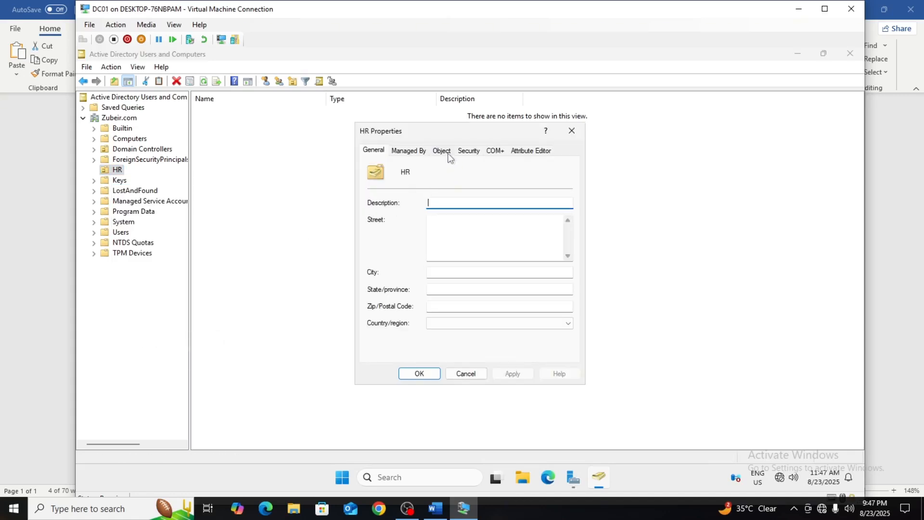
pyautogui.click(441, 151)
pyautogui.click(371, 292)
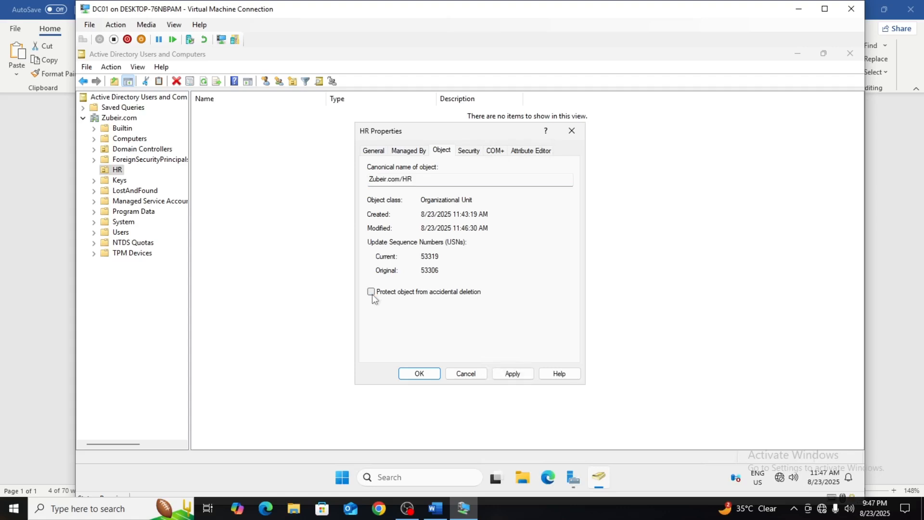
pyautogui.click(513, 374)
pyautogui.click(419, 374)
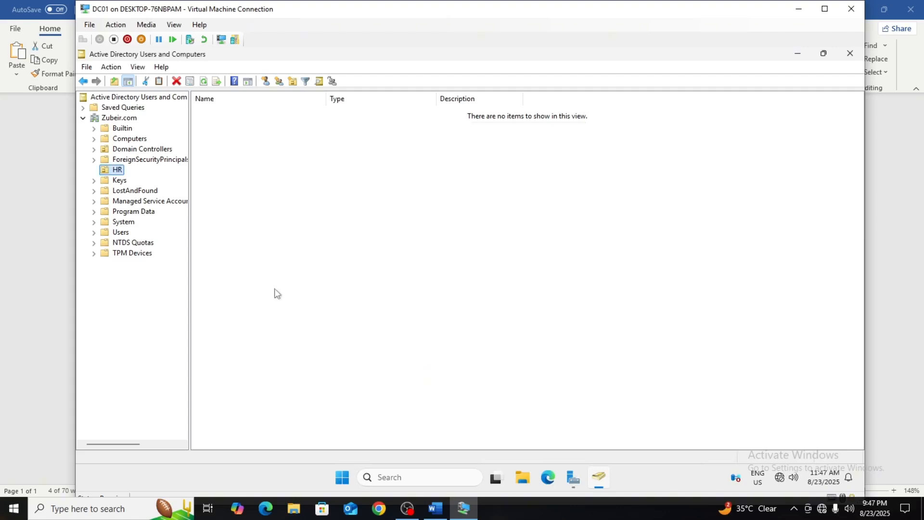
# Delete the unprotected HR organizational unit from Zubeir.com and confirm the deletion.
pyautogui.rightClick(118, 170)
pyautogui.click(158, 280)
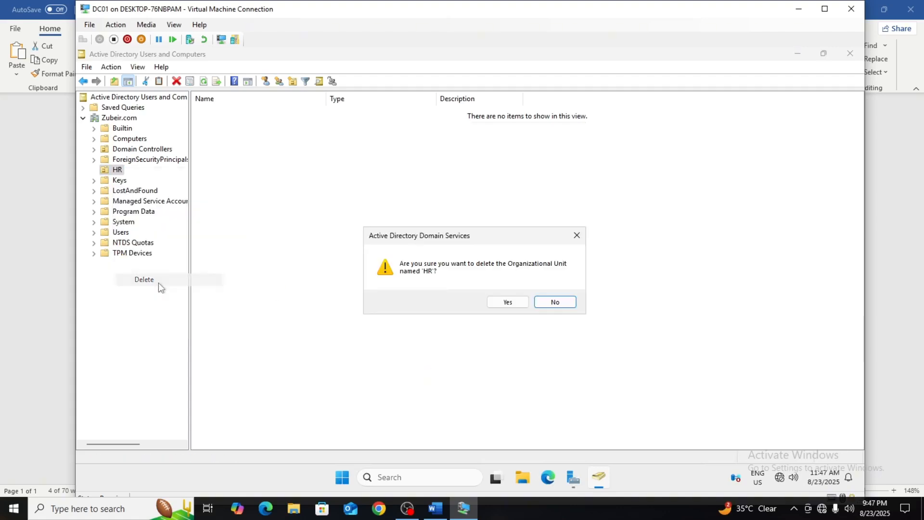
pyautogui.click(508, 302)
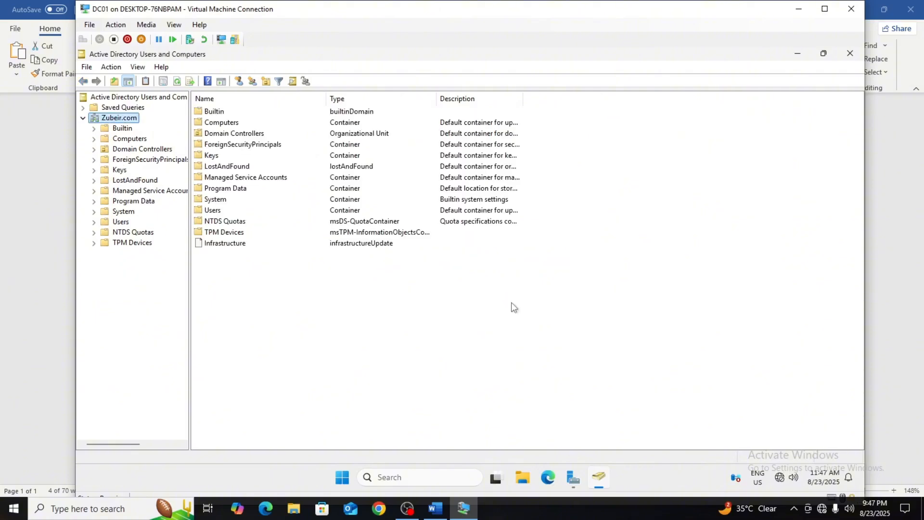
pyautogui.click(407, 508)
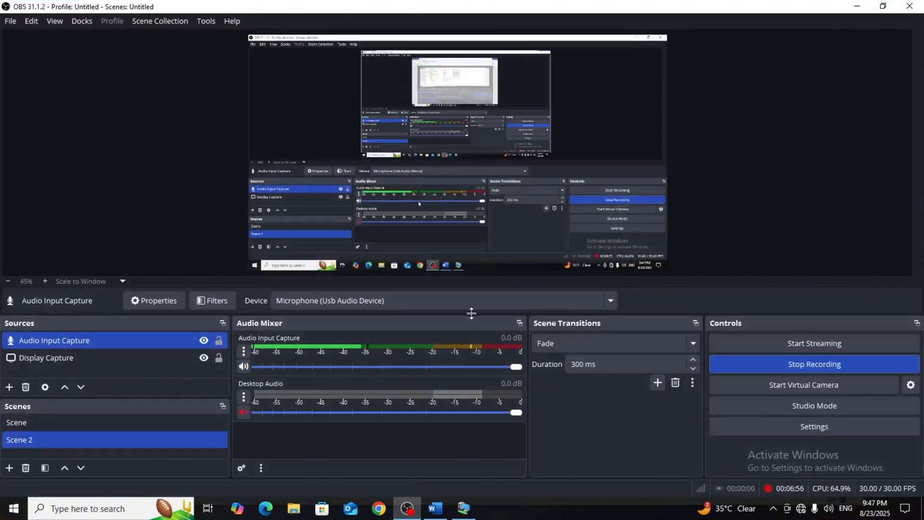